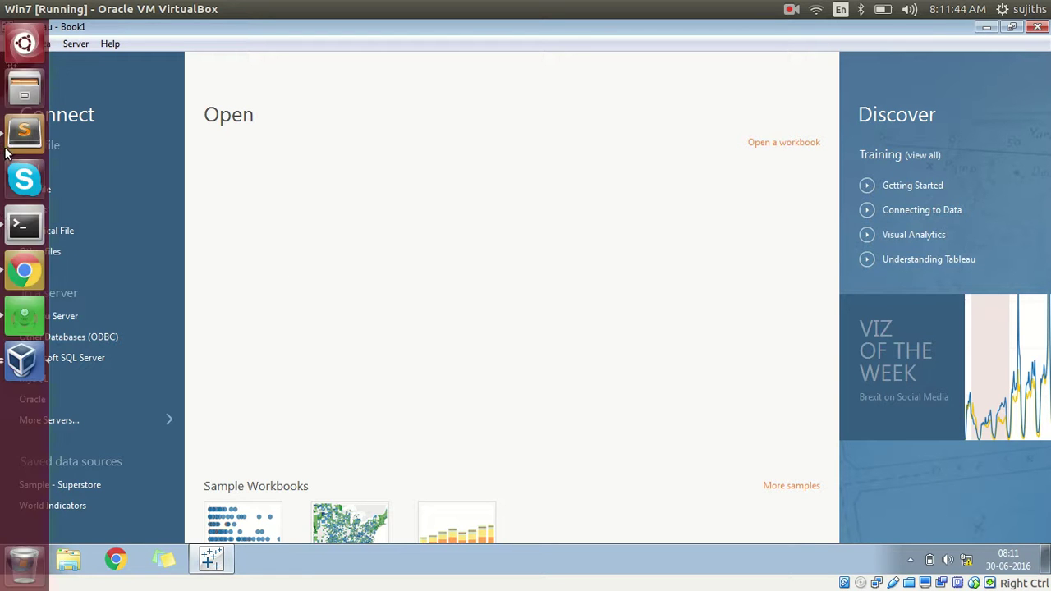
Check the mongod version in a terminal, confirming v3.2.7 with enterprise modules.
left_click(24, 230)
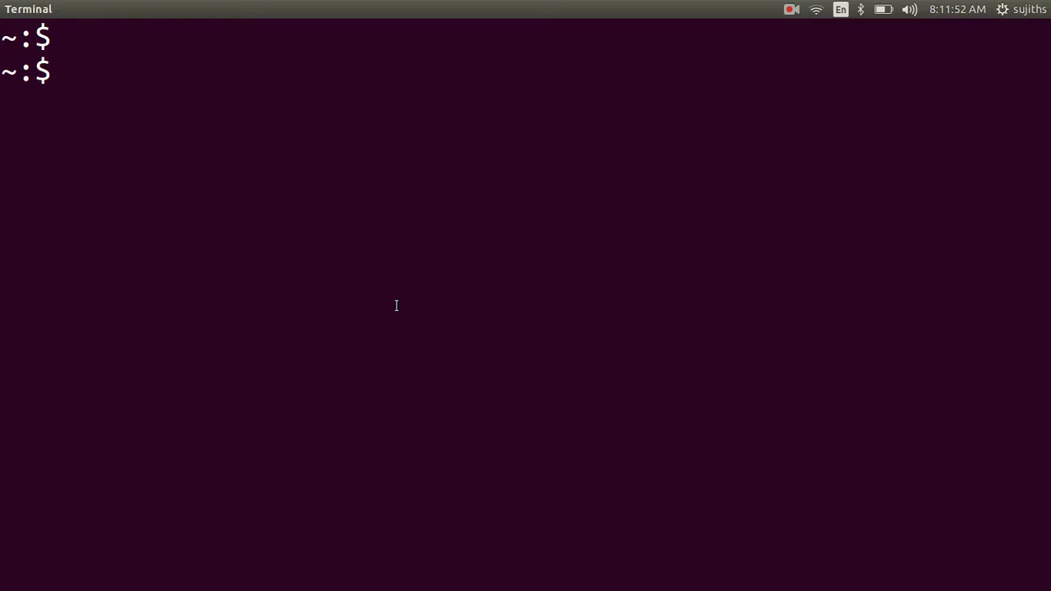
type("mongod --version")
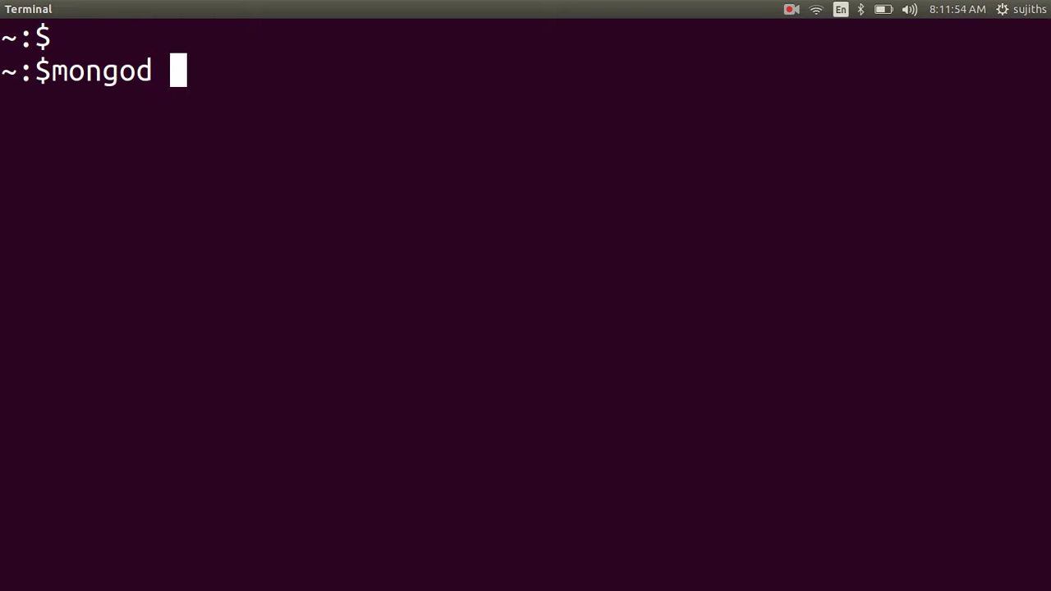
key("Return")
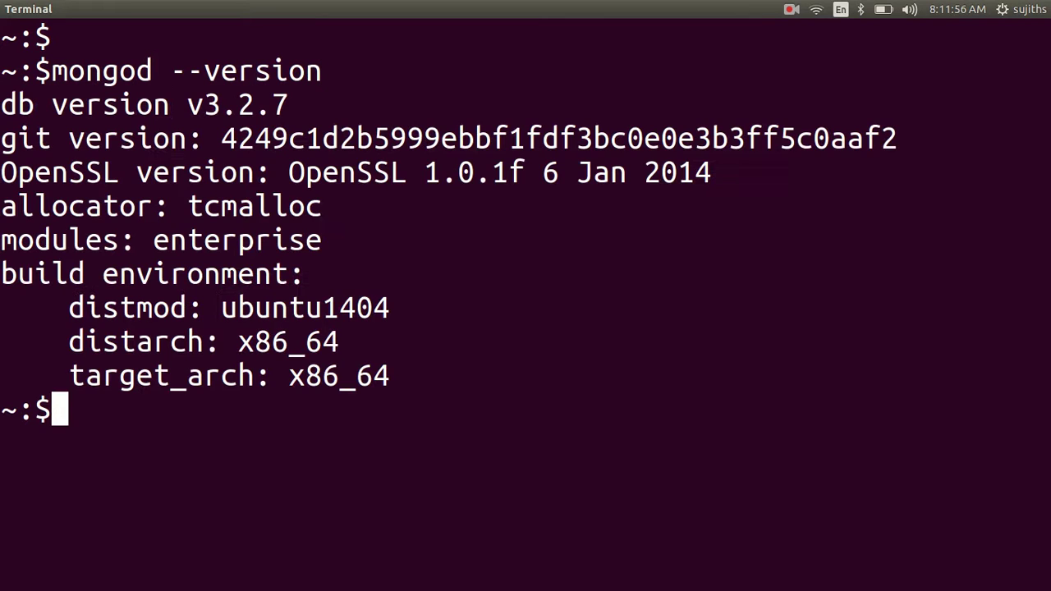
double_click(278, 241)
left_click(306, 107)
Check that the mongobiuser version is 1.1.3, then clear the screen.
key("ctrl+l")
type("mongo")
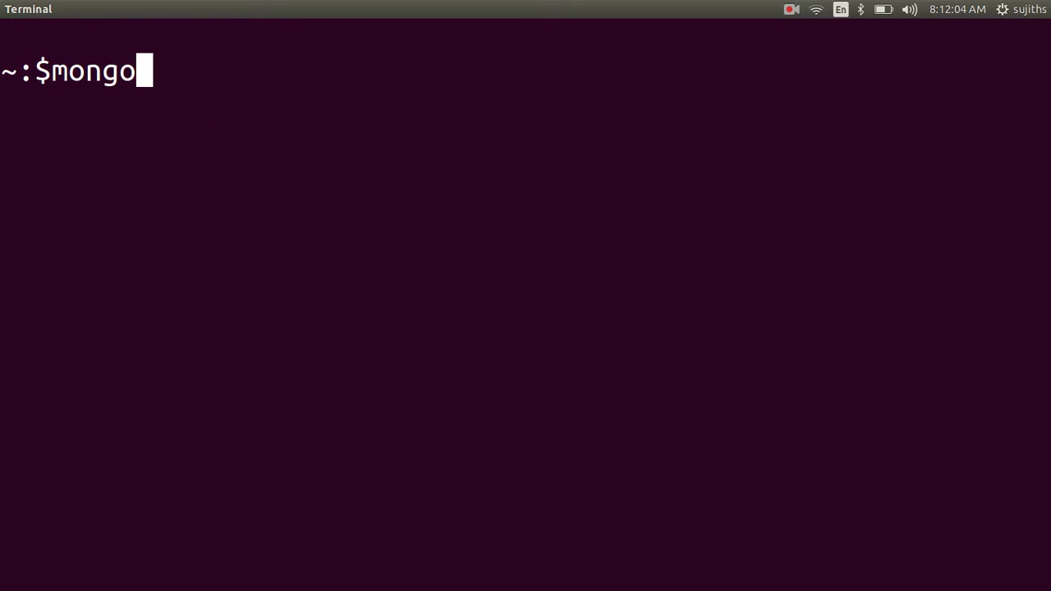
type("biuser -")
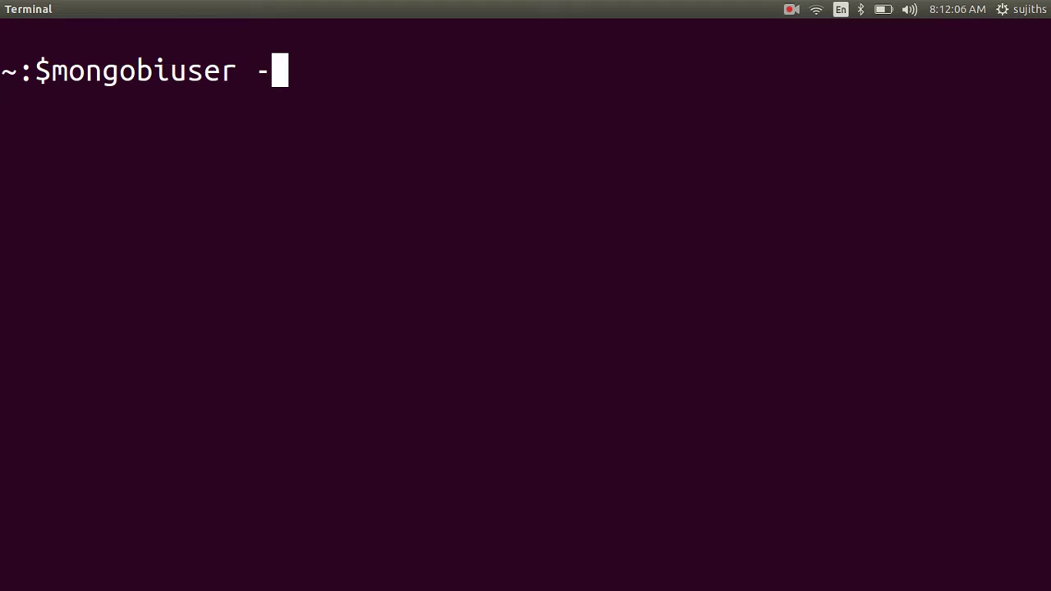
type("-version")
key("Return")
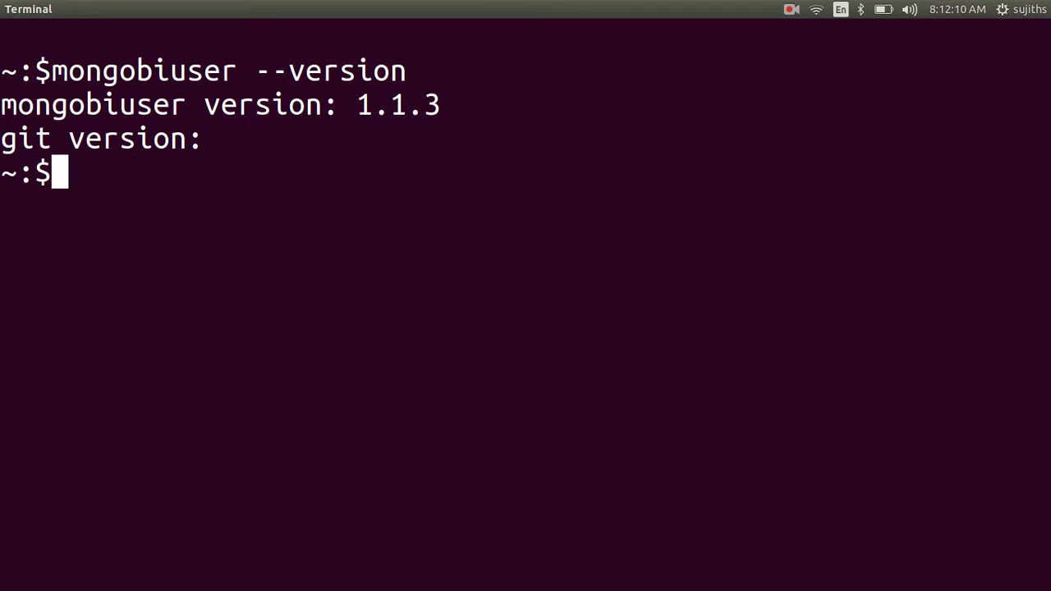
key("ctrl+l")
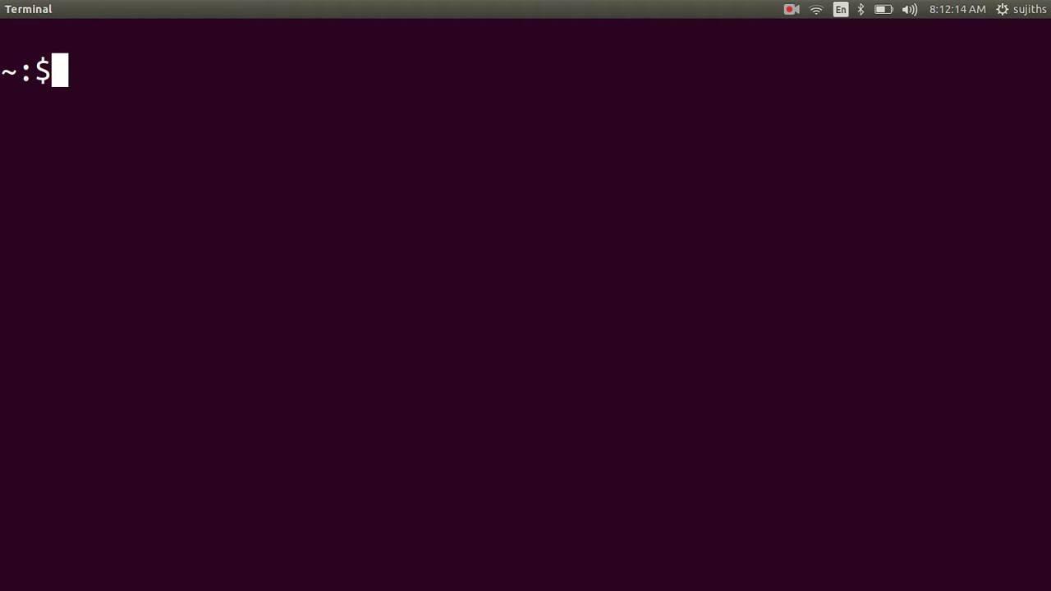
In Chrome, scroll the BI Connector installation guide to step 2 and select the mongobiuser create command.
key("alt+Tab")
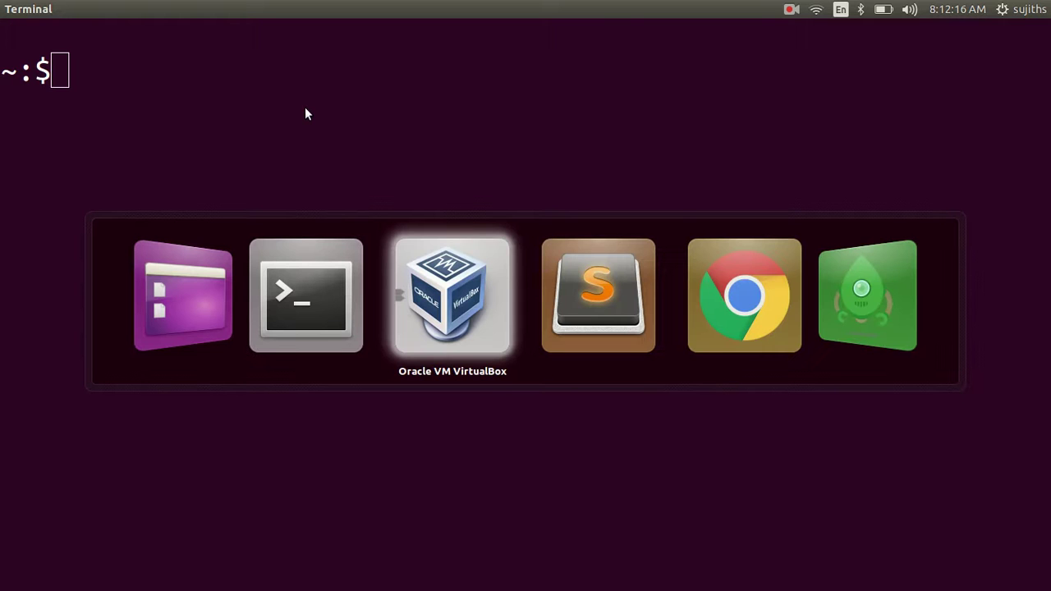
key("alt+Tab")
key("alt+Tab")
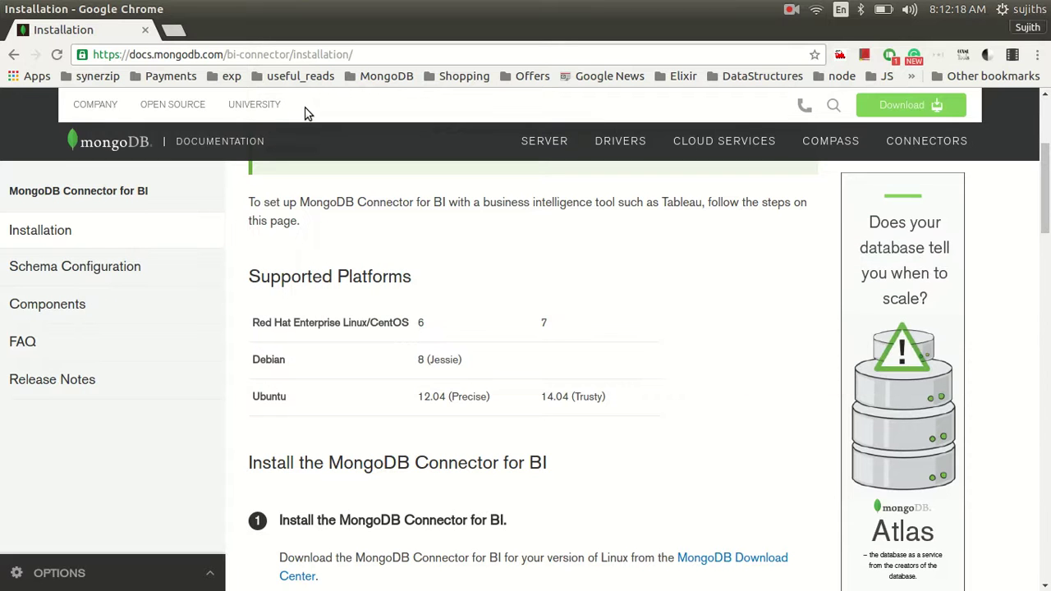
scroll(305, 113, "up", 1)
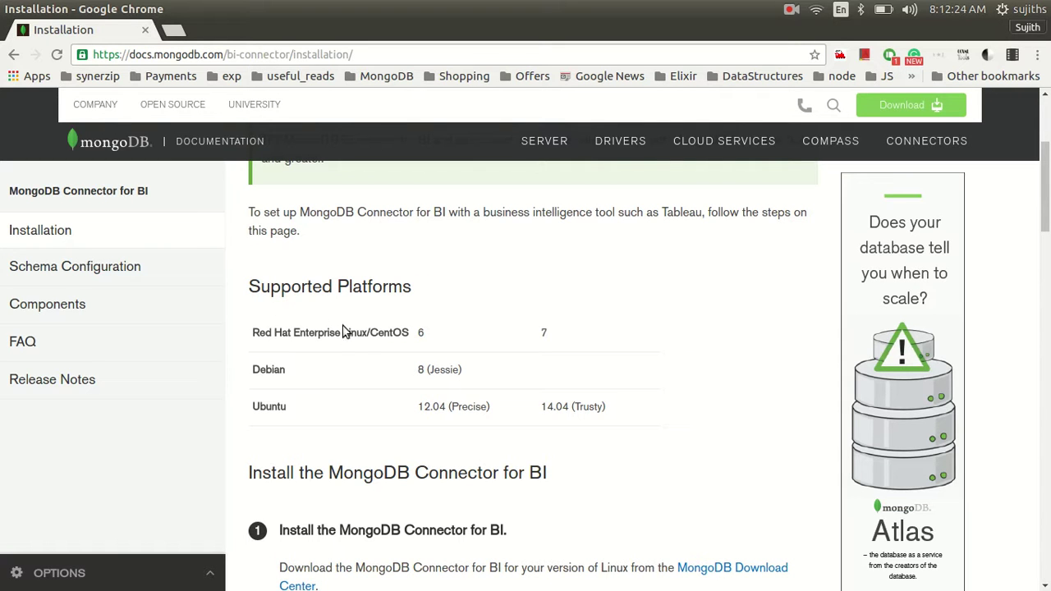
scroll(350, 383, "down", 3)
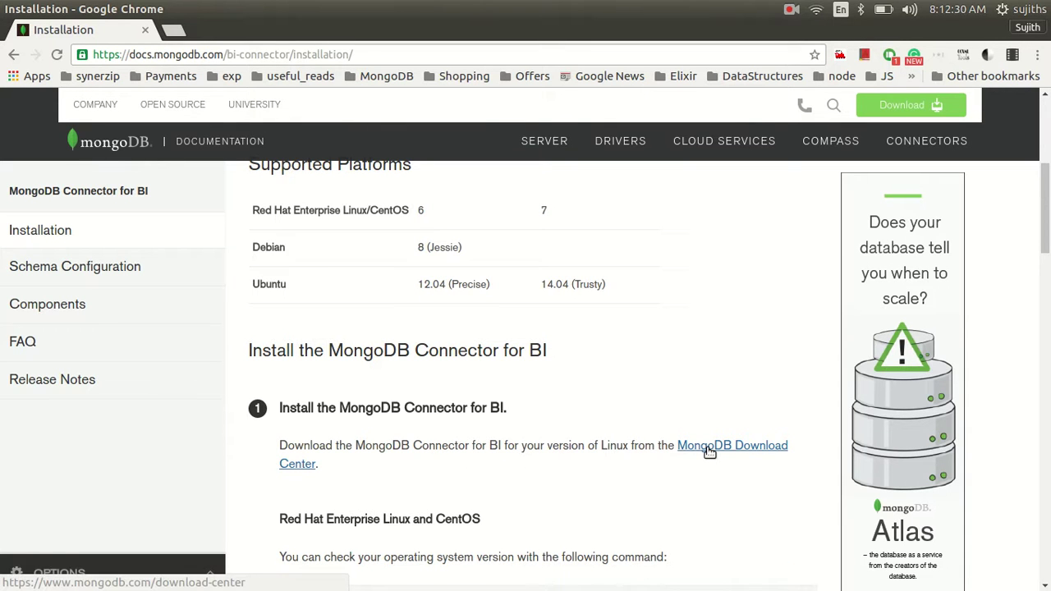
scroll(708, 451, "down", 5)
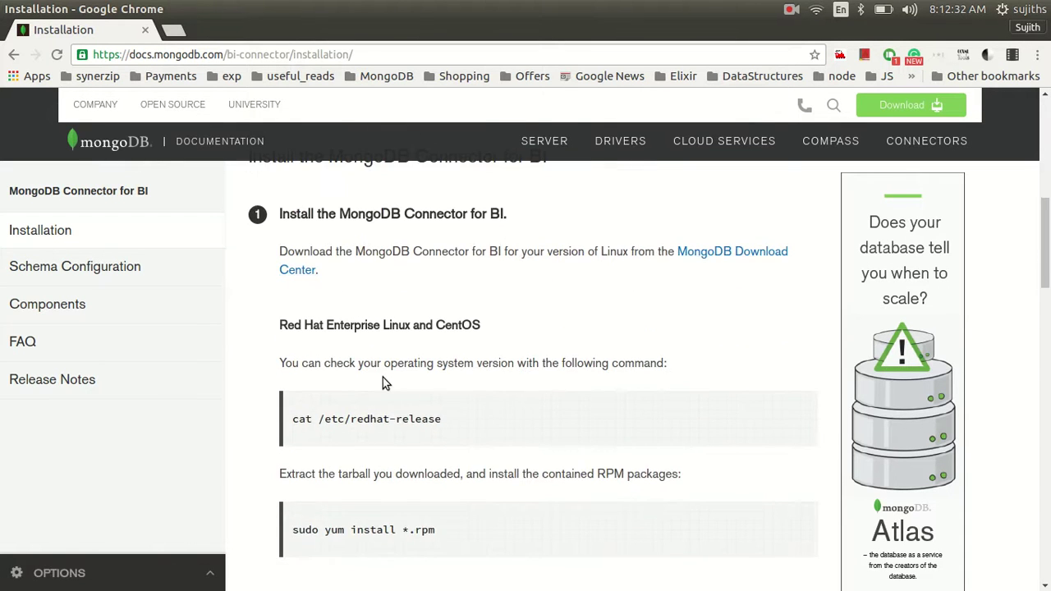
scroll(382, 377, "down", 6)
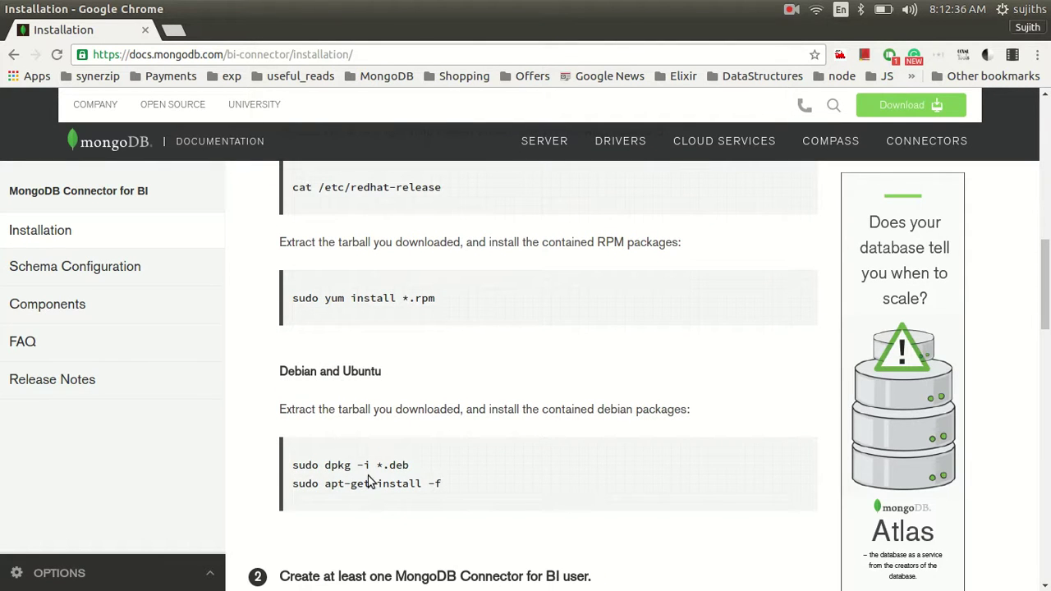
scroll(413, 480, "down", 1)
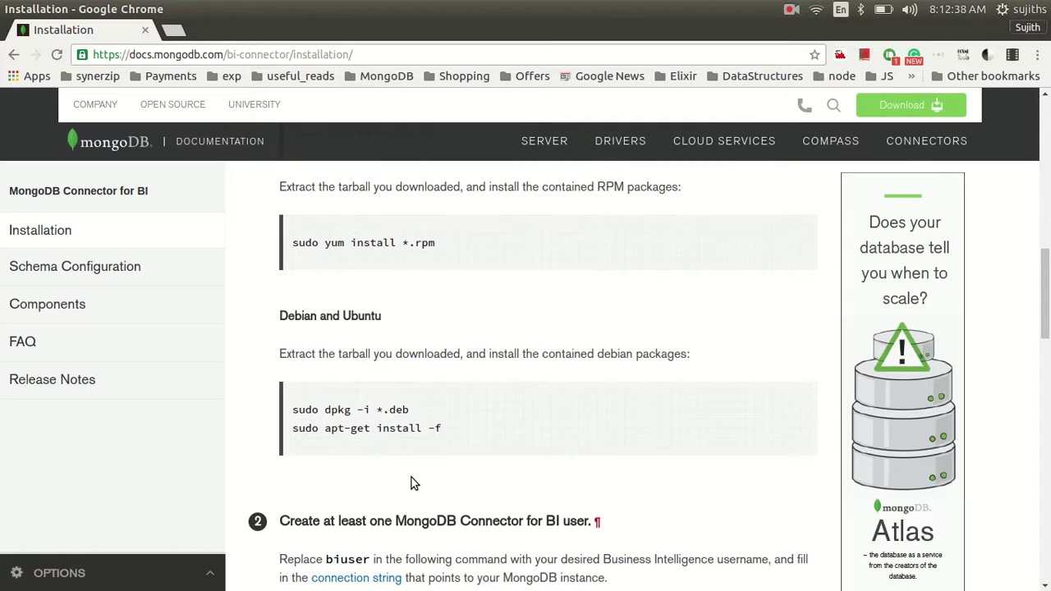
scroll(413, 483, "down", 3)
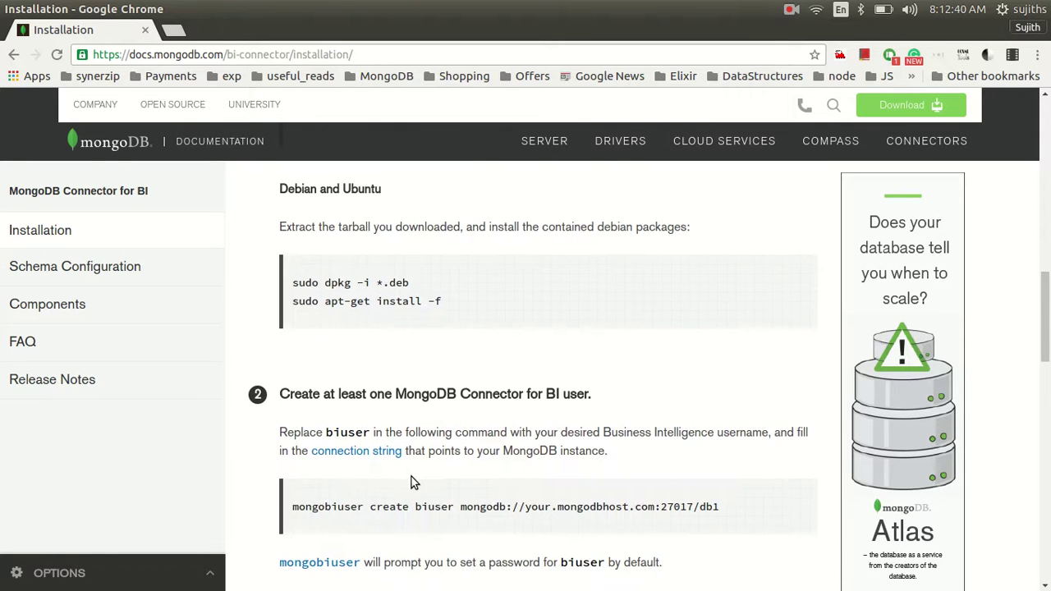
scroll(413, 483, "down", 1)
scroll(413, 483, "down", 1)
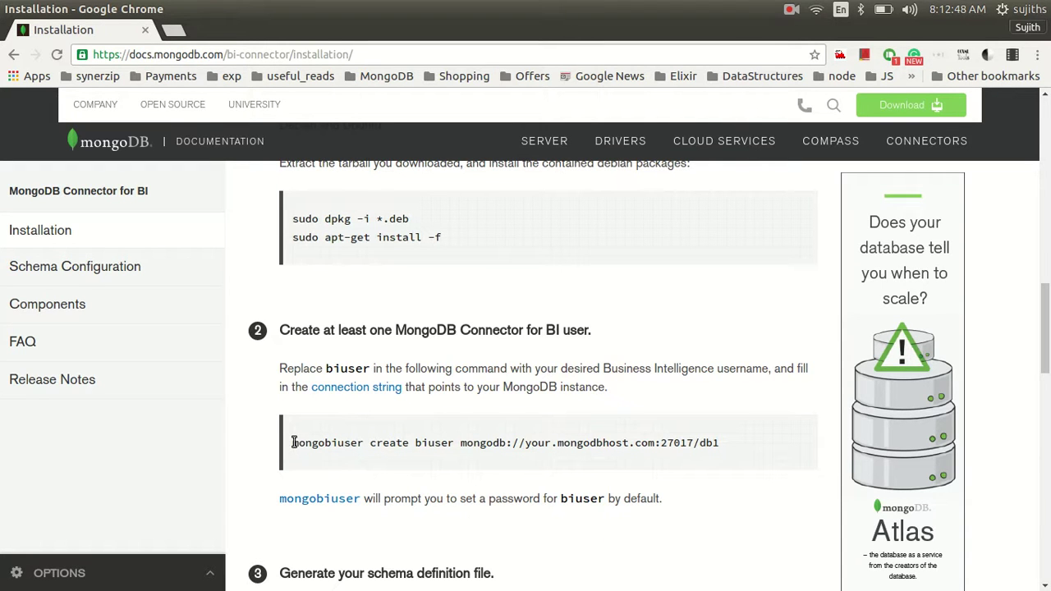
left_click_drag(294, 444, 771, 444)
key("ctrl+c")
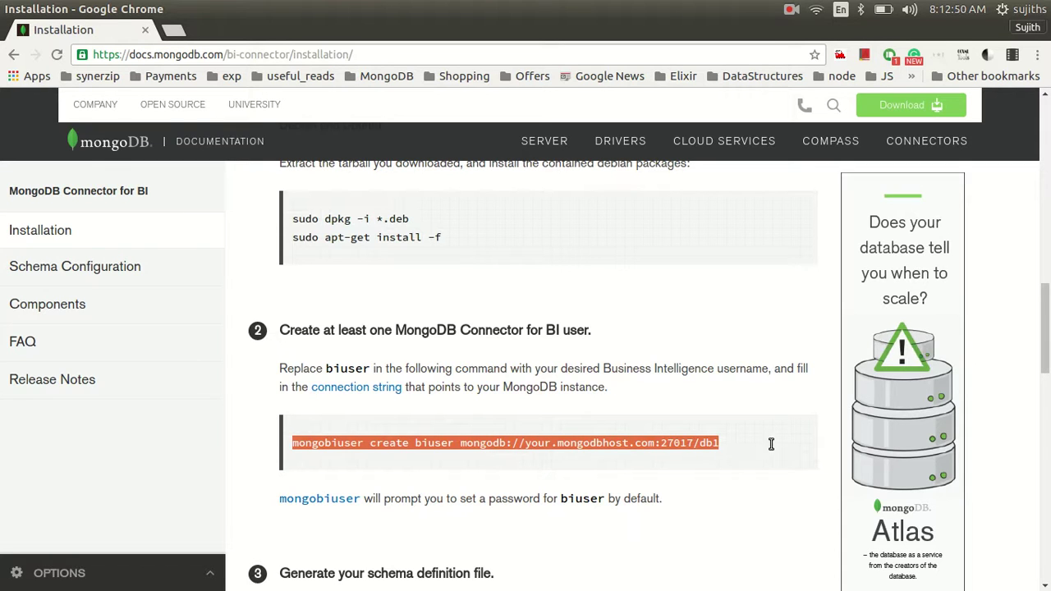
List the existing BI users, then drop the old biuser user and its database.
key("alt+Tab")
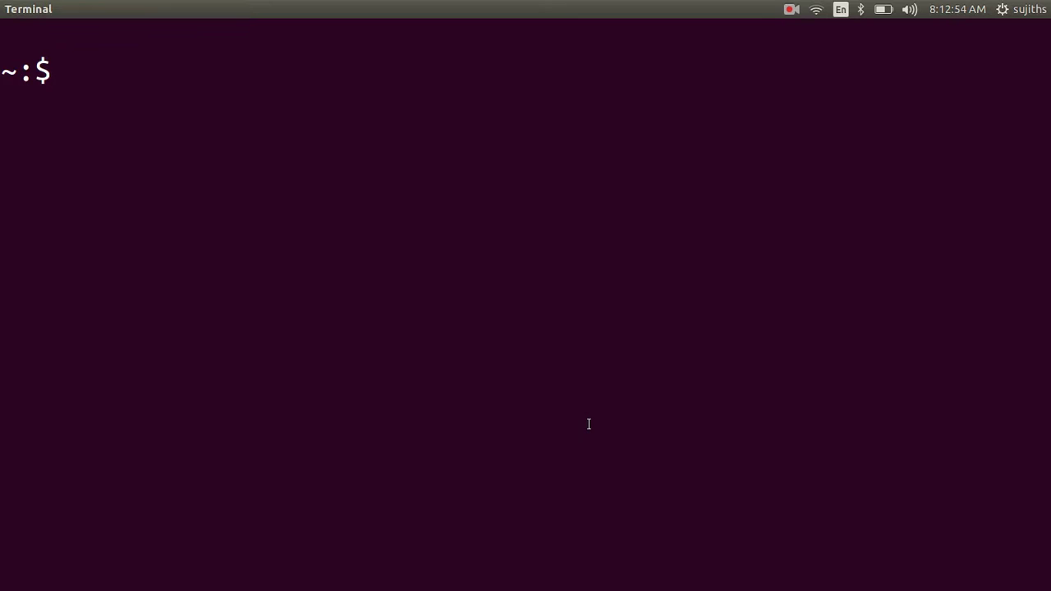
type("mongobi")
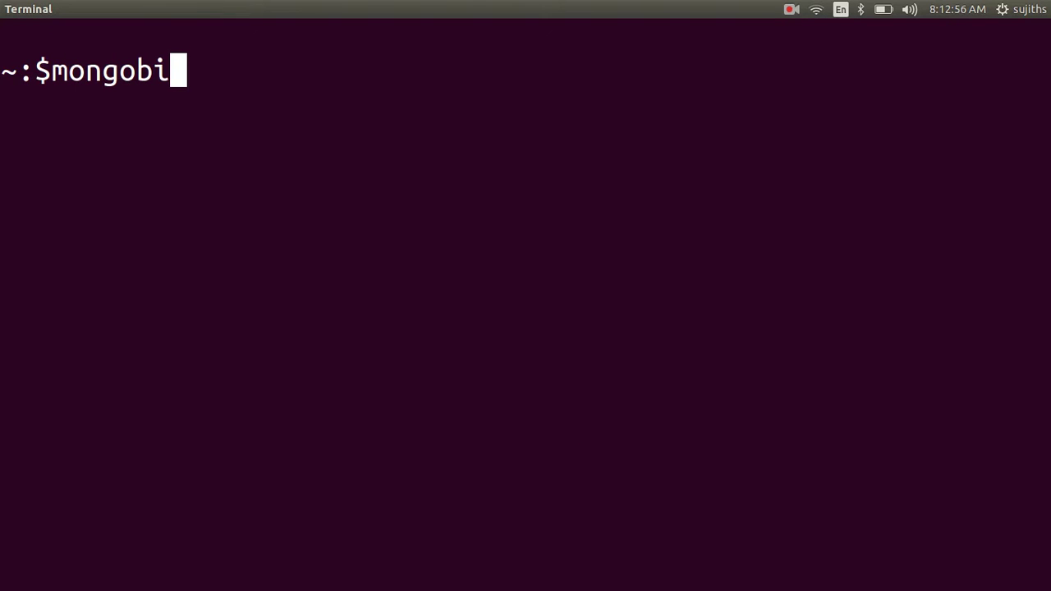
type("user list")
key("Return")
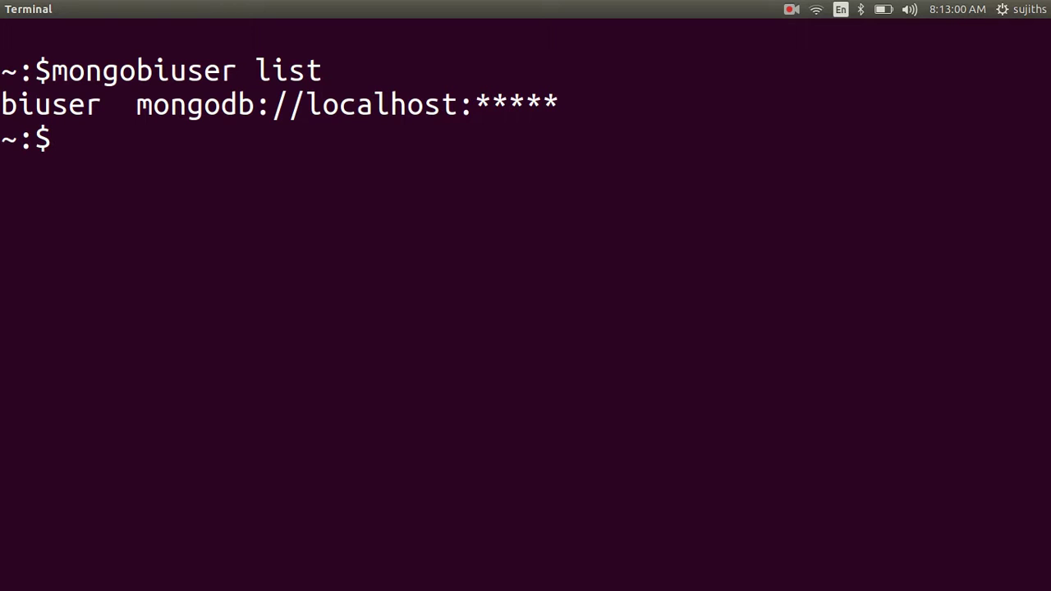
key("Up")
key("BackSpace")
key("BackSpace")
key("BackSpace")
key("BackSpace")
key("BackSpace")
type("dr")
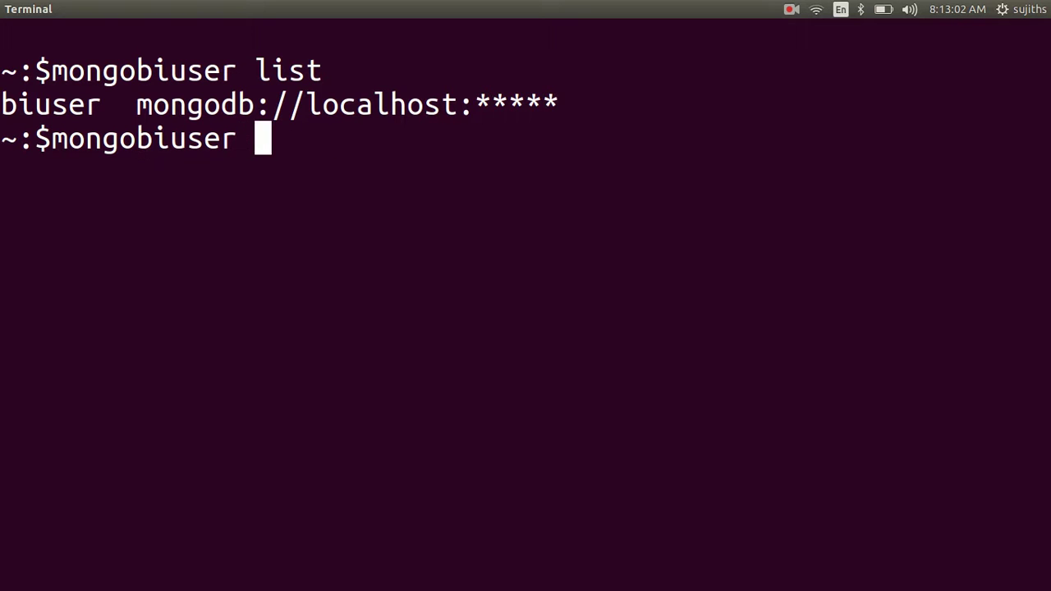
type("op list")
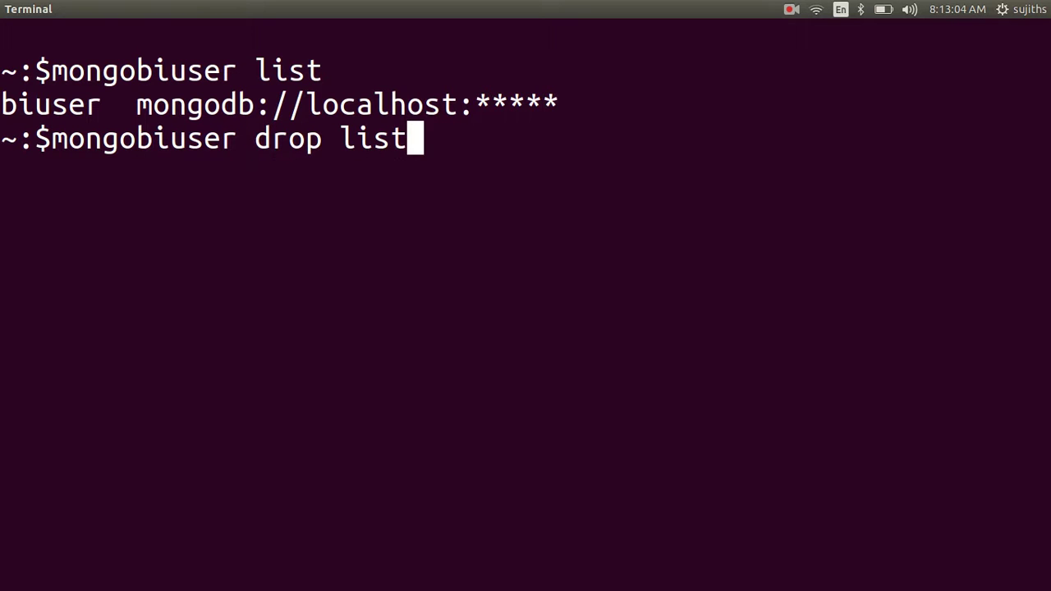
key("BackSpace")
key("BackSpace")
key("BackSpace")
key("BackSpace")
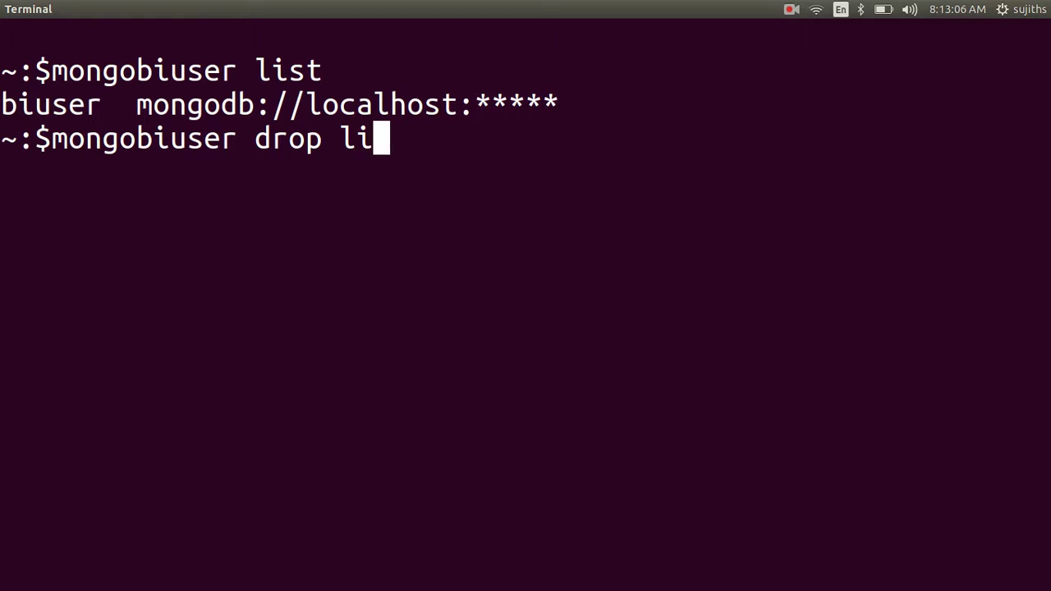
type("biuser")
key("Return")
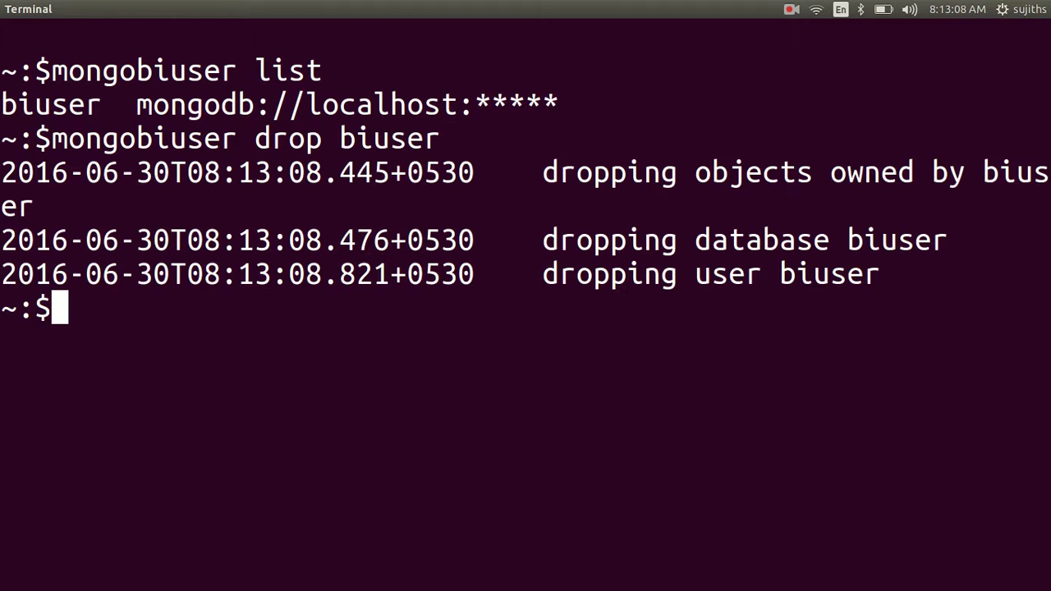
key("ctrl+l")
Create biuser with mongobiuser create against mongodb://localhost:27017, without /db1, and enter its password.
key("ctrl+shift+v")
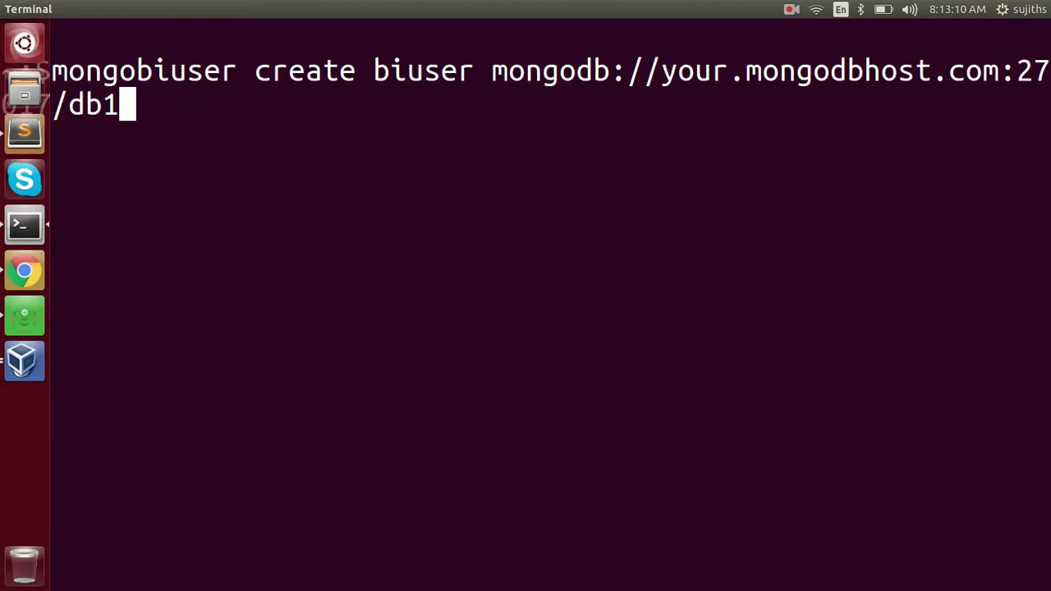
key("Home")
key("Right")
key("Right")
key("Right")
key("Right")
key("Right")
key("Right")
key("Right")
key("Right")
key("Right")
key("Right")
key("Right")
key("Right")
key("Right")
key("Right")
key("Right")
key("Right")
key("Right")
key("Right")
key("Right")
key("Right")
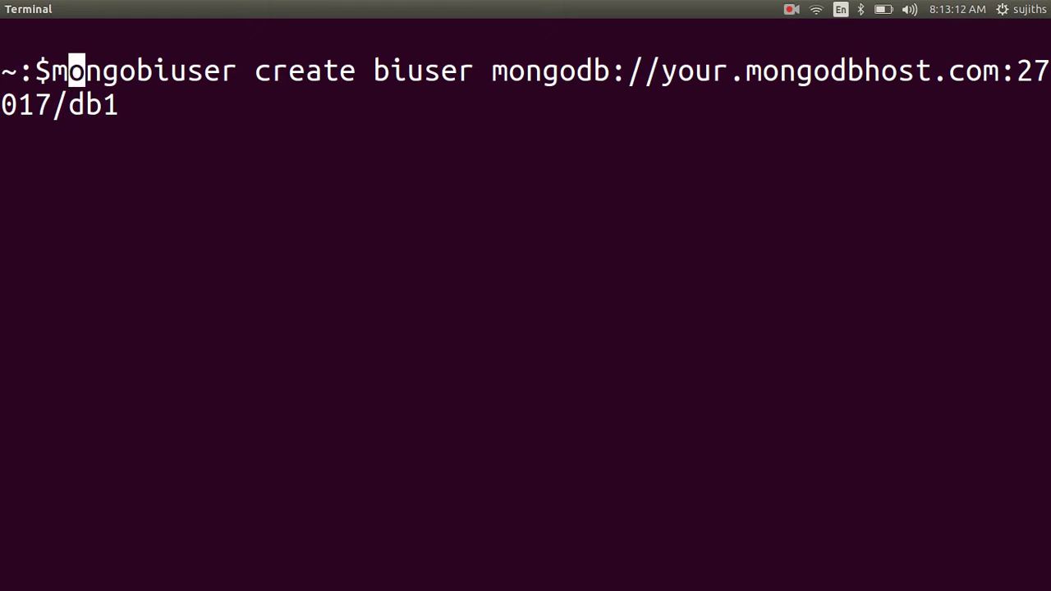
key("Right")
key("Right")
key("Right")
key("Right")
key("Right")
key("Right")
key("Right")
key("Right")
key("Right")
key("Right")
key("Right")
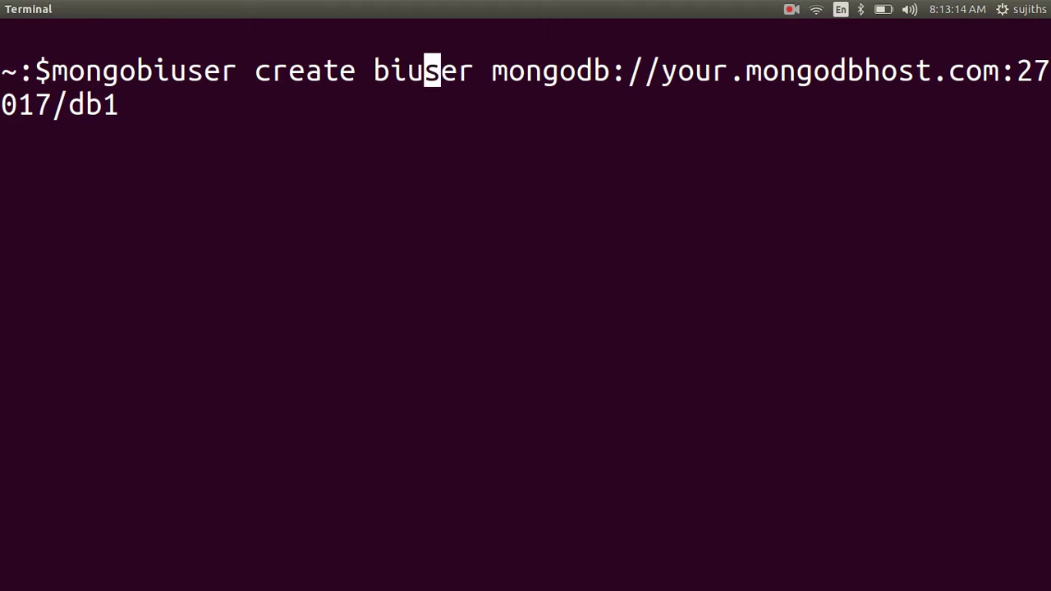
key("Right")
key("Right")
key("Right")
key("Right")
key("Right")
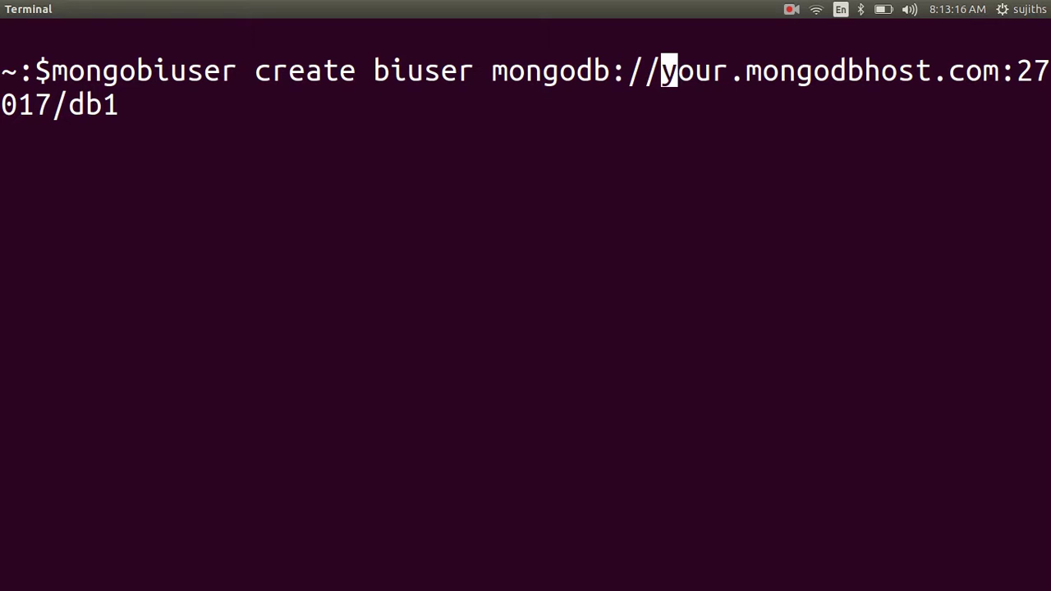
key("Delete")
key("Delete")
key("Delete")
key("Delete")
key("Delete")
key("Delete")
key("Delete")
key("Delete")
key("Delete")
key("Delete")
key("Delete")
key("Delete")
key("Delete")
key("Delete")
key("Delete")
key("Delete")
key("Delete")
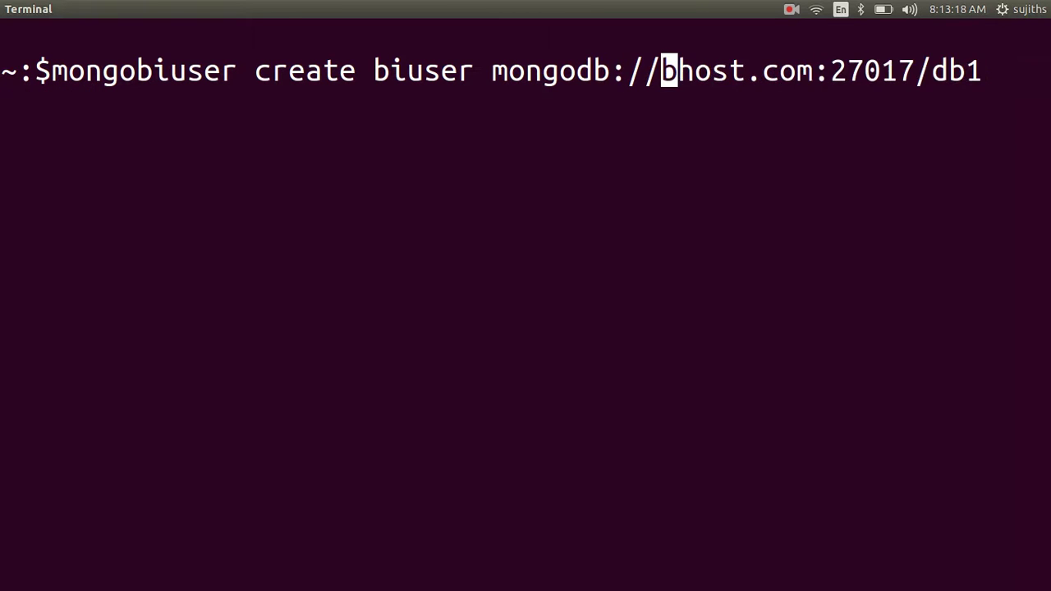
key("Delete")
key("Delete")
key("Delete")
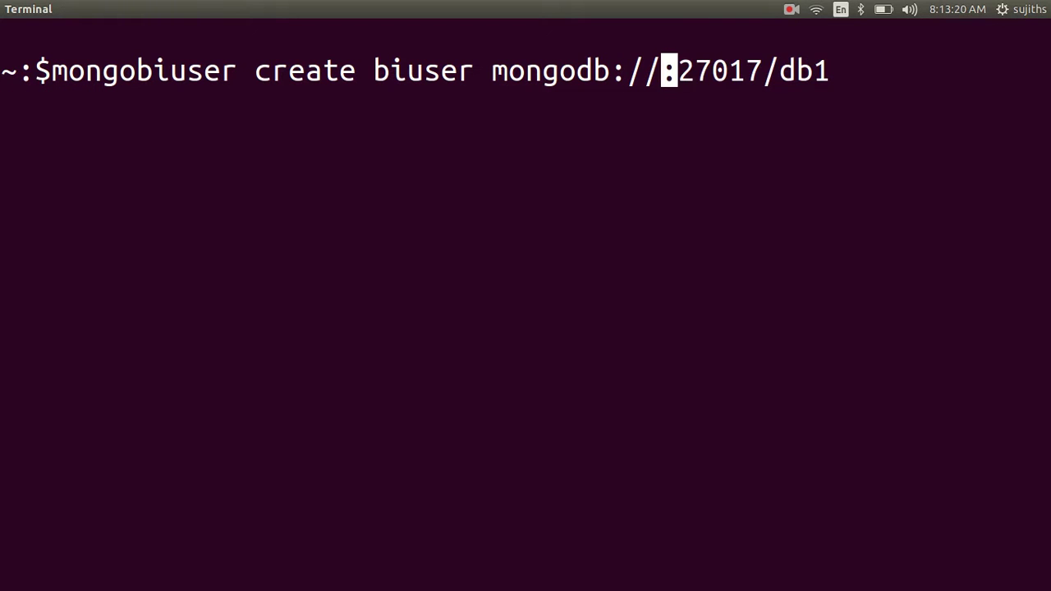
type("loc")
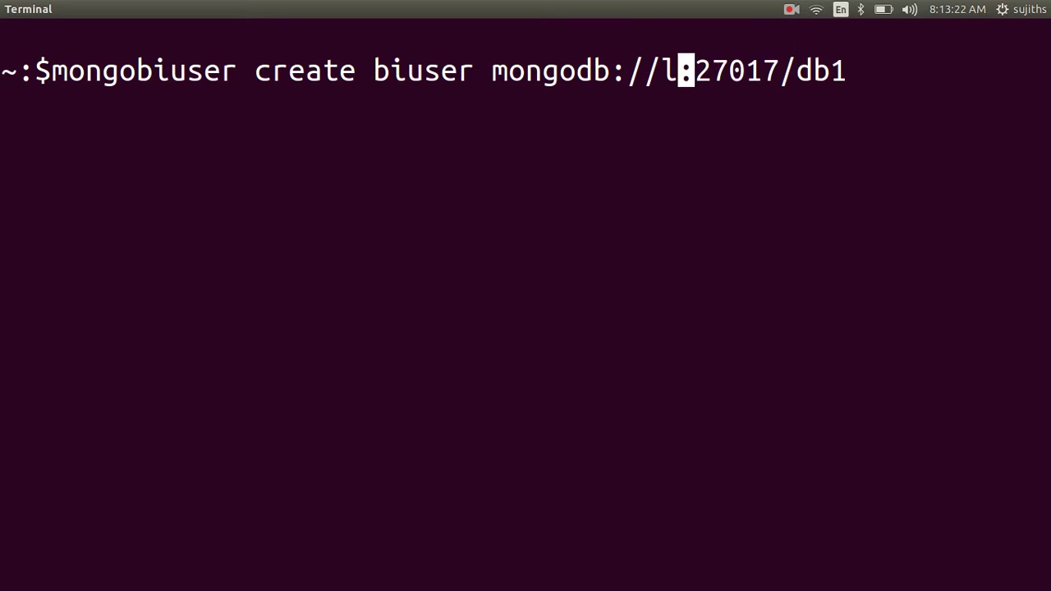
type("l")
key("BackSpace")
type("ah")
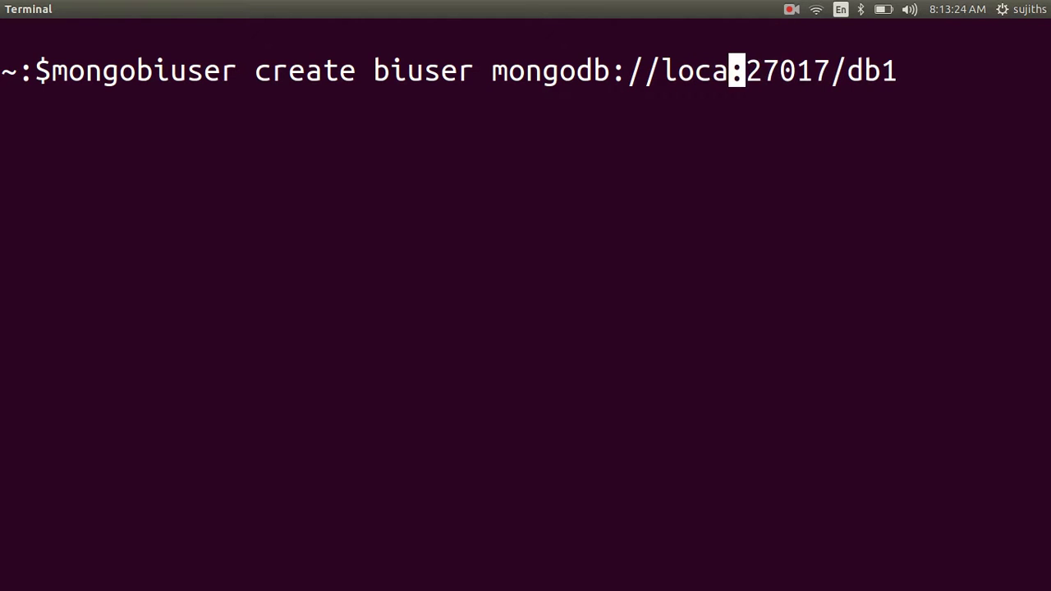
key("BackSpace")
type("lhost")
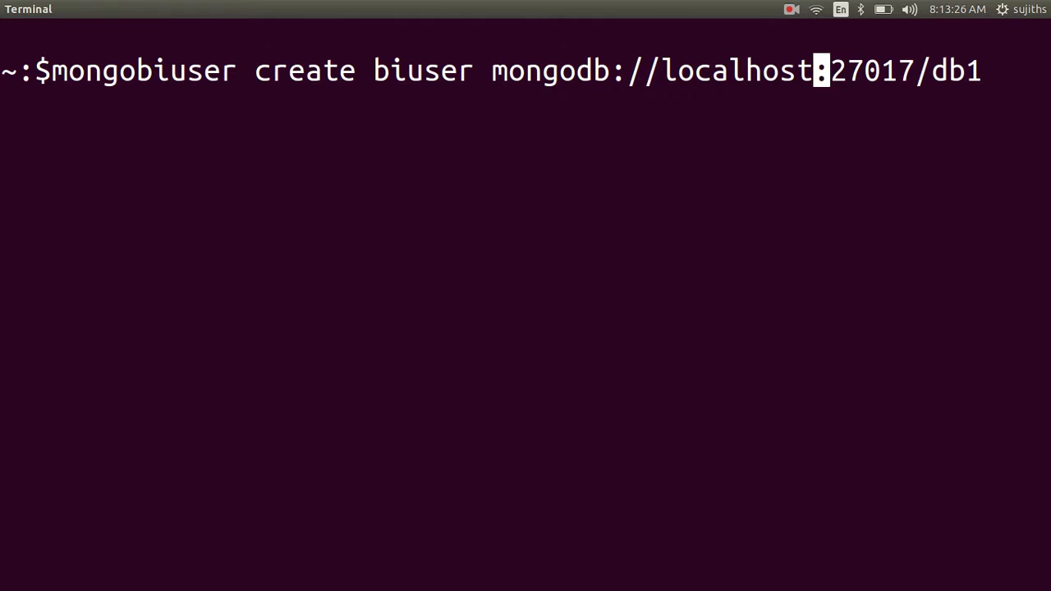
key("Right")
key("Right")
key("Right")
key("Right")
key("Right")
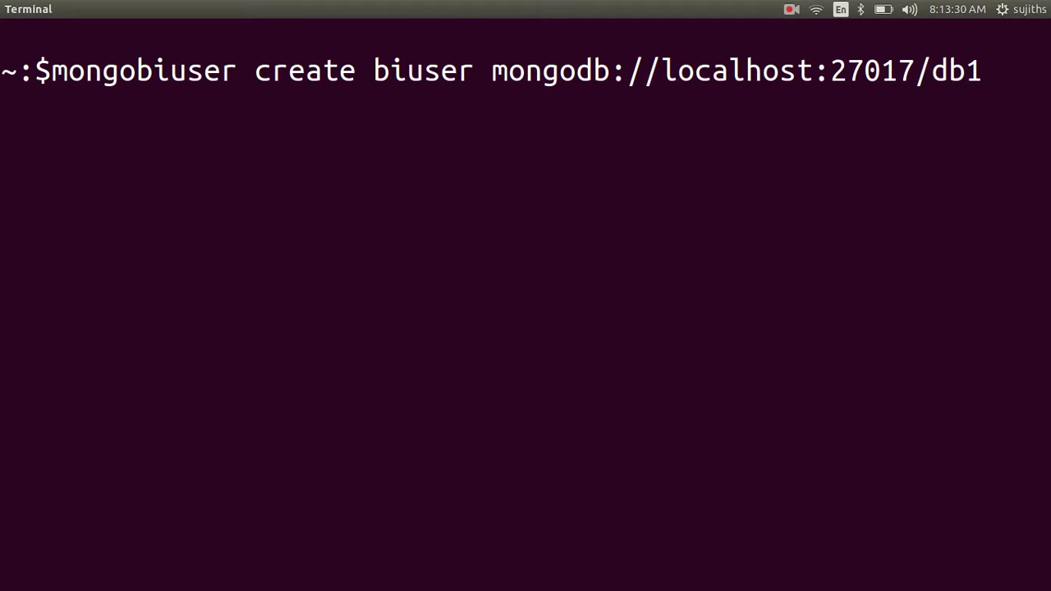
key("Delete")
key("Delete")
key("Delete")
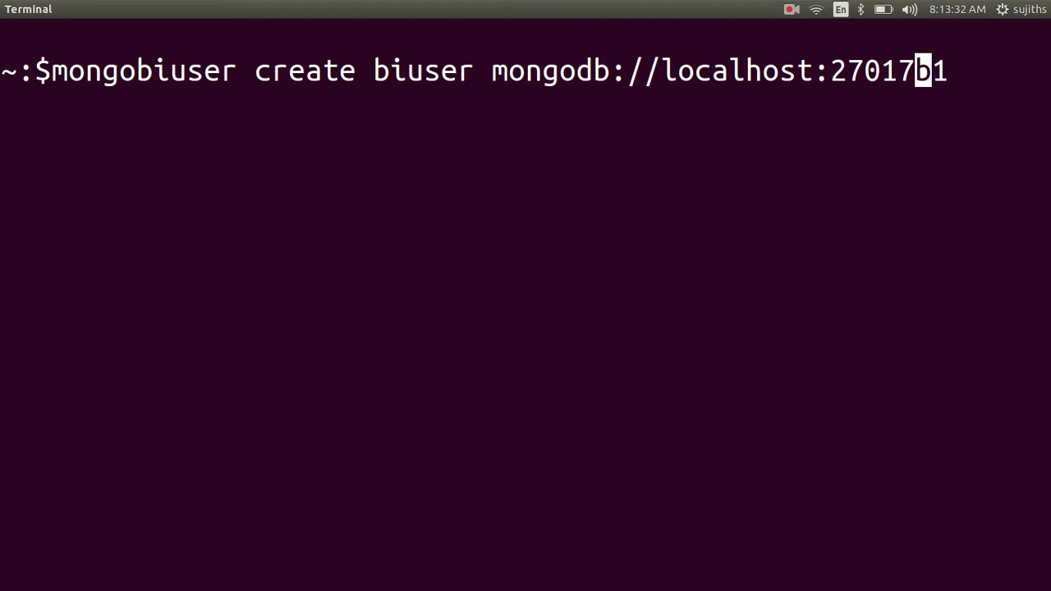
key("Delete")
key("Return")
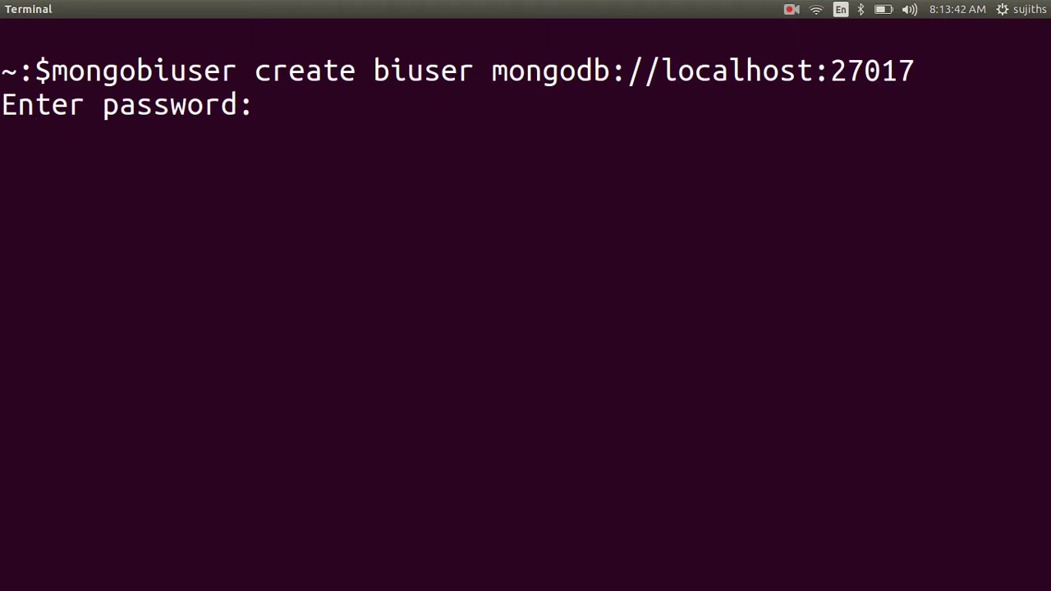
key("Return")
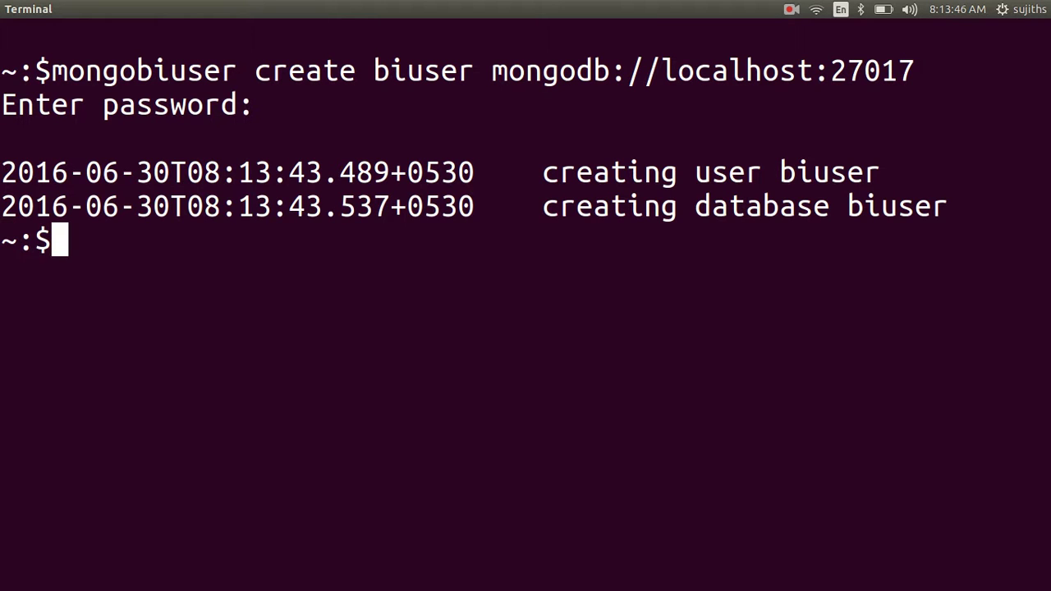
Copy the mongodrdl schema-generation command from step 3 of the installation docs.
key("ctrl+l")
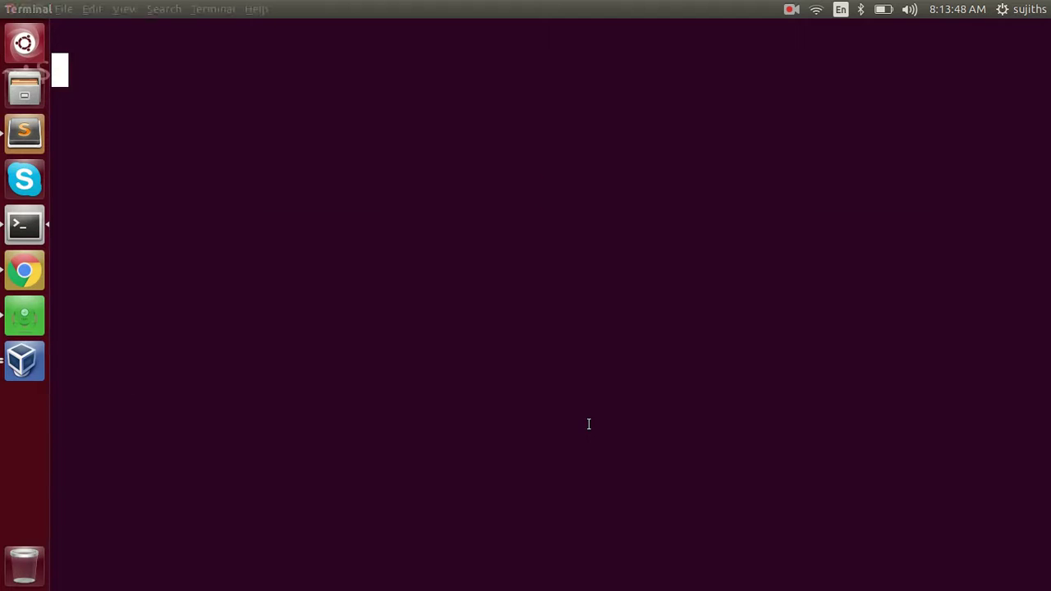
key("alt+Tab")
scroll(549, 381, "down", 5)
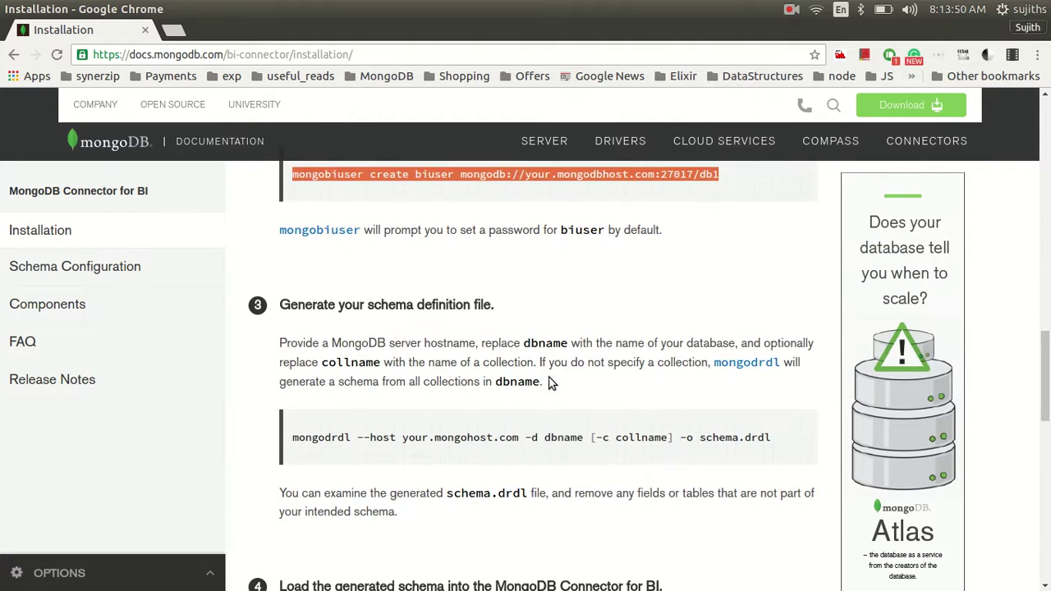
scroll(550, 384, "down", 3)
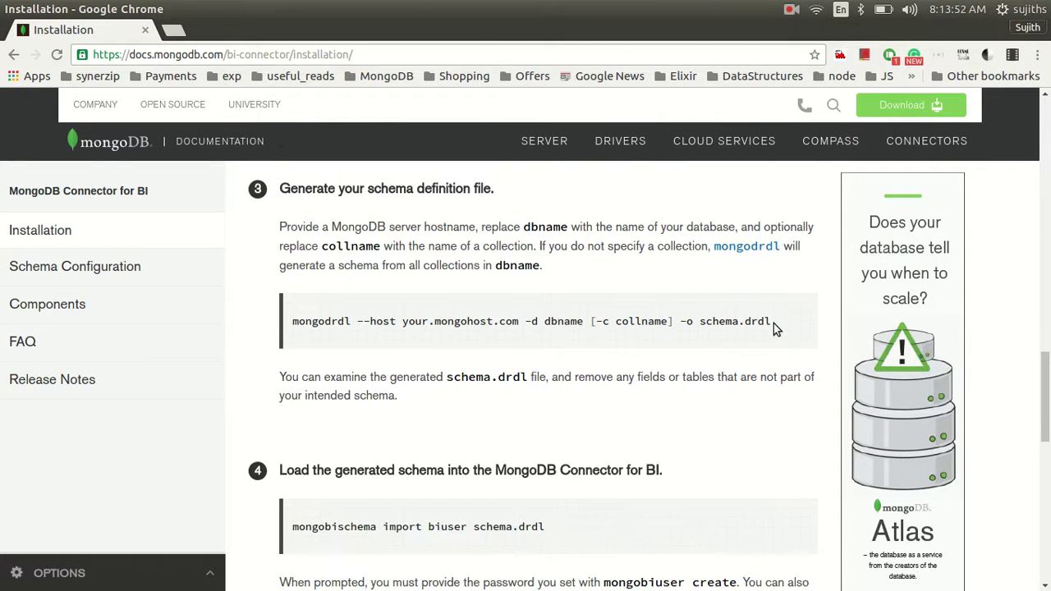
left_click_drag(772, 324, 516, 325)
left_click(367, 329)
triple_click(304, 325)
key("ctrl+c")
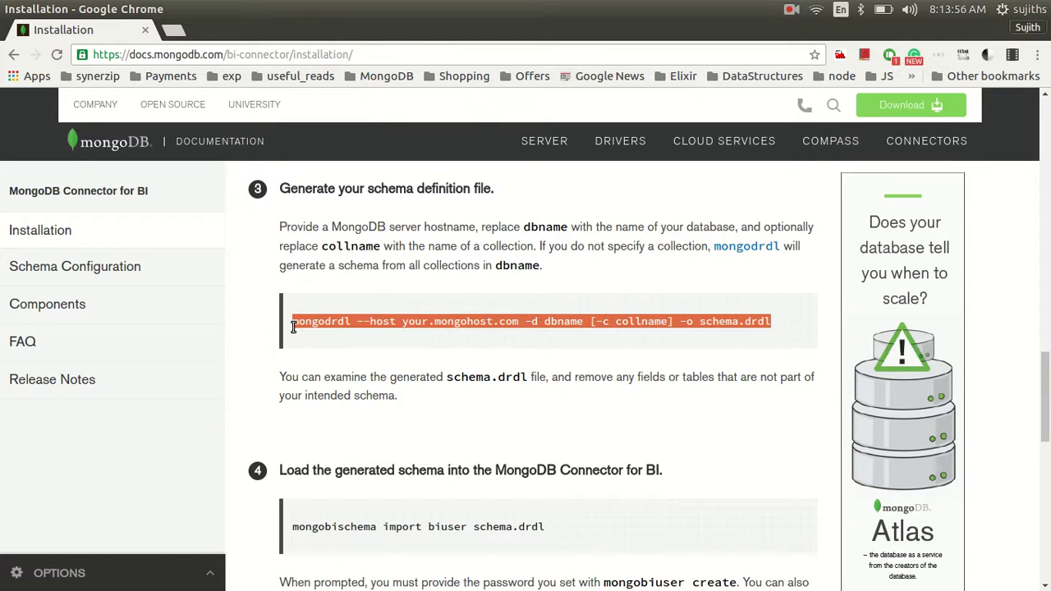
key("alt+Tab")
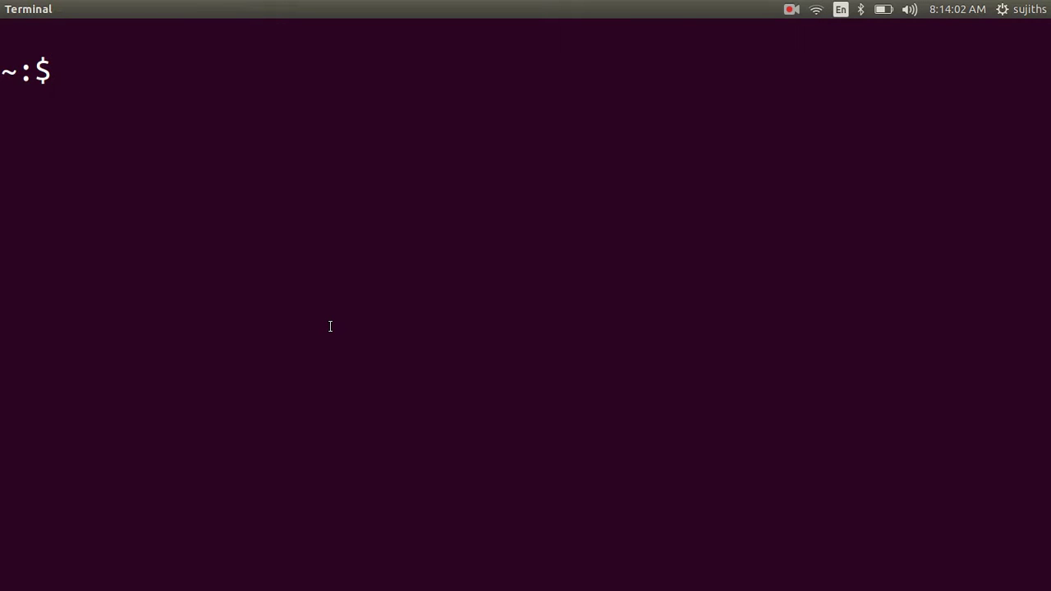
Paste the mongodrdl command, setting the host to localhost and the database to biuser.
key("ctrl+shift+v")
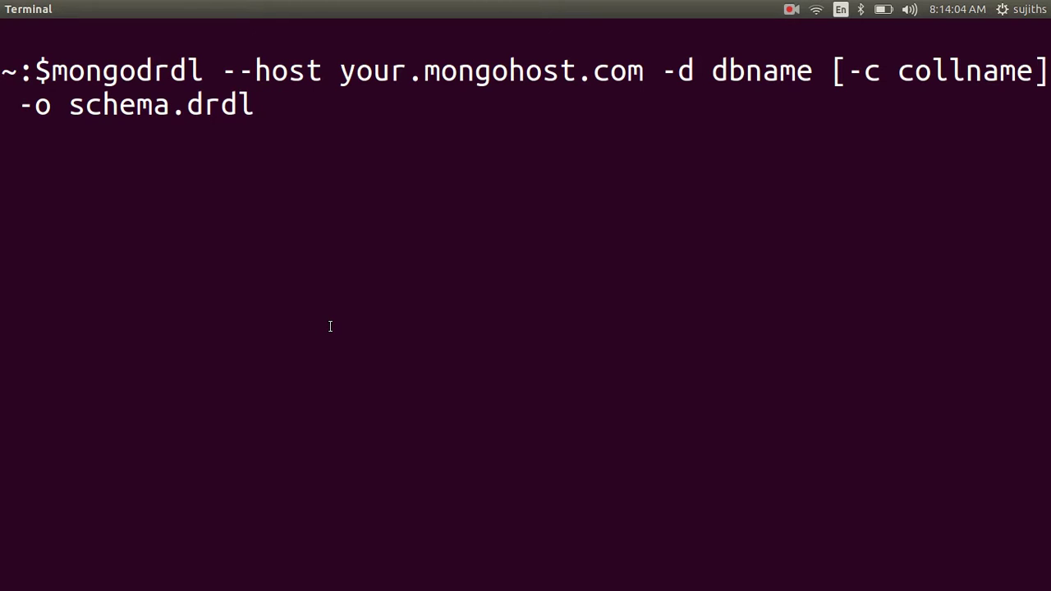
key("Home")
key("Right")
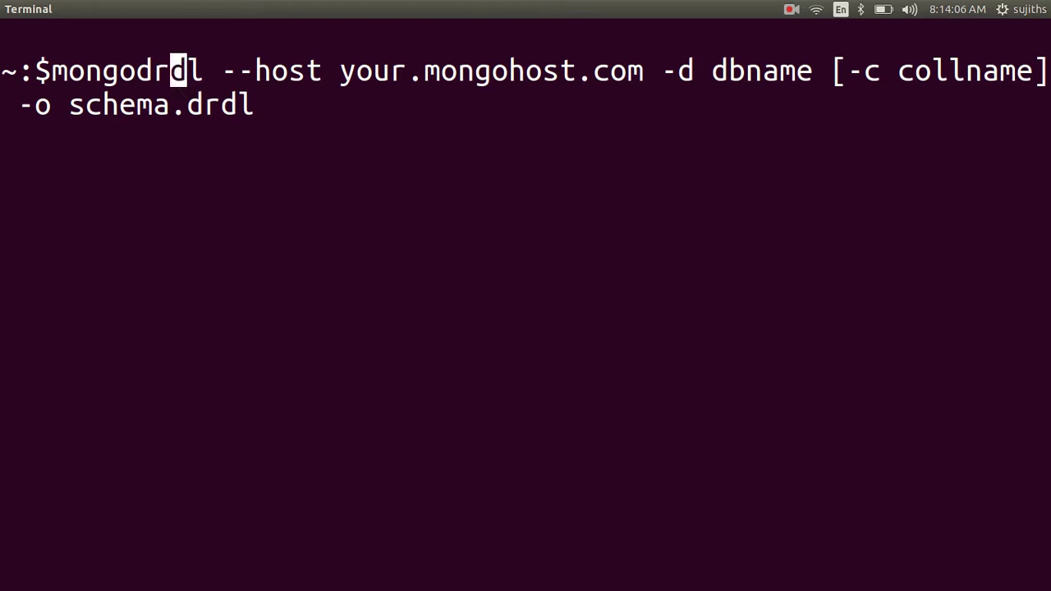
key("Right")
key("Right")
key("Right")
key("Right")
key("Right")
key("Right")
key("Right")
key("Right")
key("Right")
key("Right")
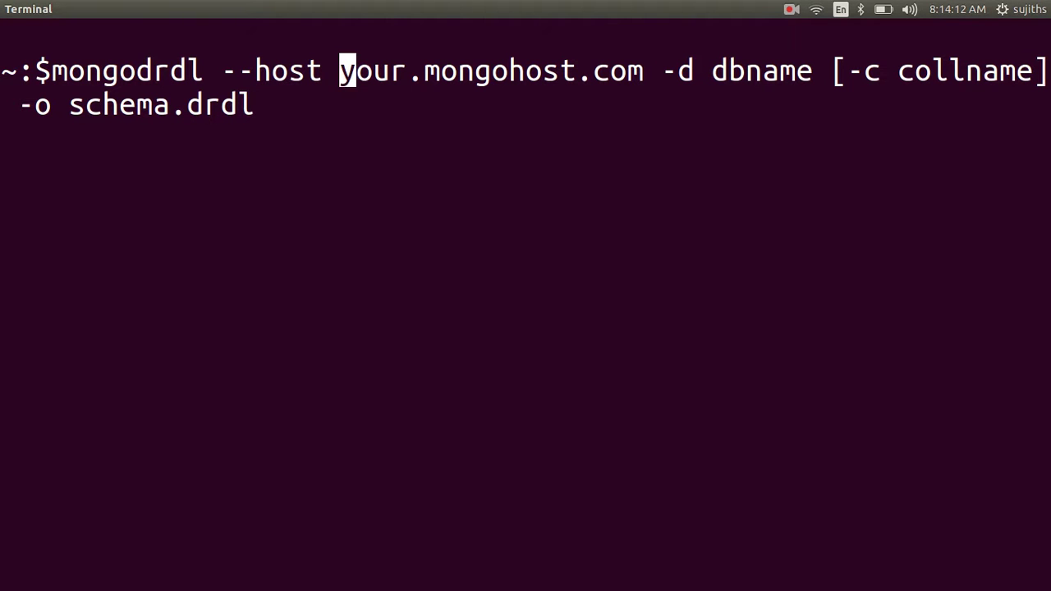
key("Delete")
key("Delete")
key("Delete")
key("Delete")
key("Delete")
key("Delete")
key("Delete")
key("Delete")
key("Delete")
key("Delete")
key("Delete")
key("Delete")
key("Delete")
key("Delete")
key("Delete")
key("Delete")
key("Delete")
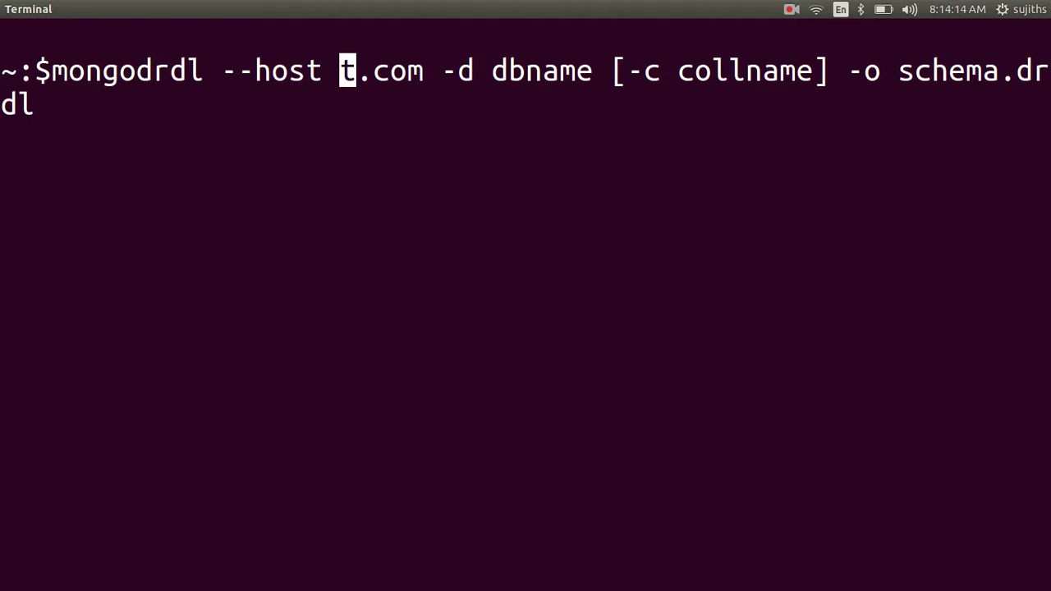
key("Delete")
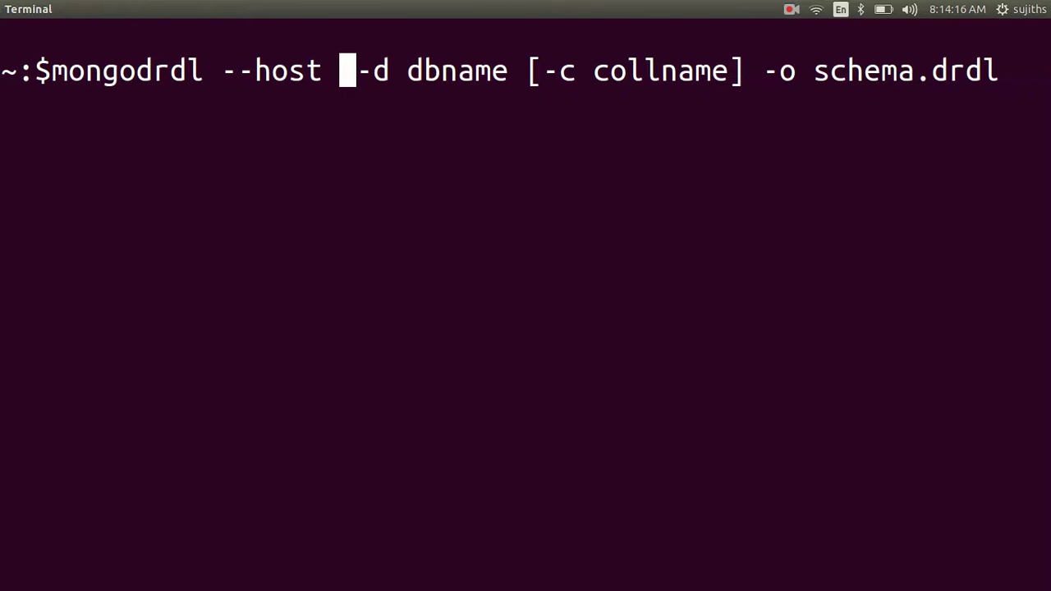
type("localhost")
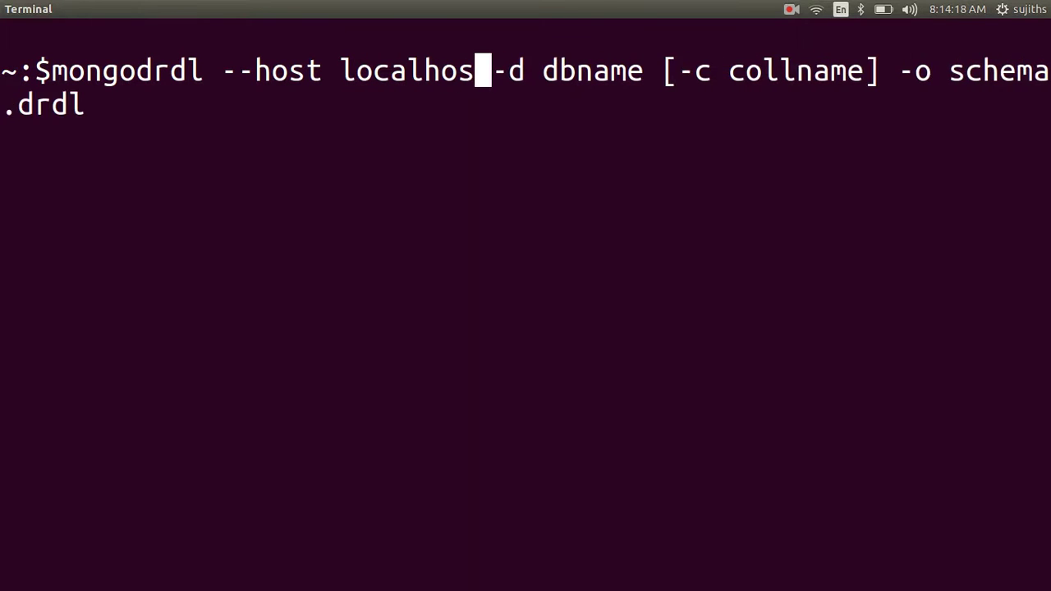
key("Right")
key("Right")
key("Right")
key("Right")
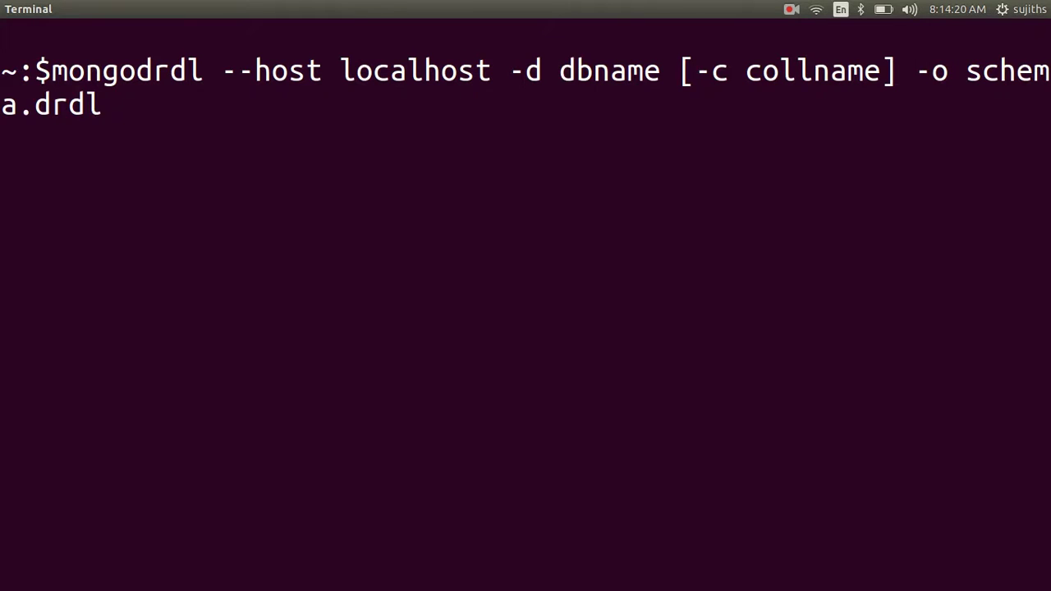
key("Delete")
key("Delete")
key("Delete")
key("Delete")
key("Delete")
key("Delete")
type("biuser")
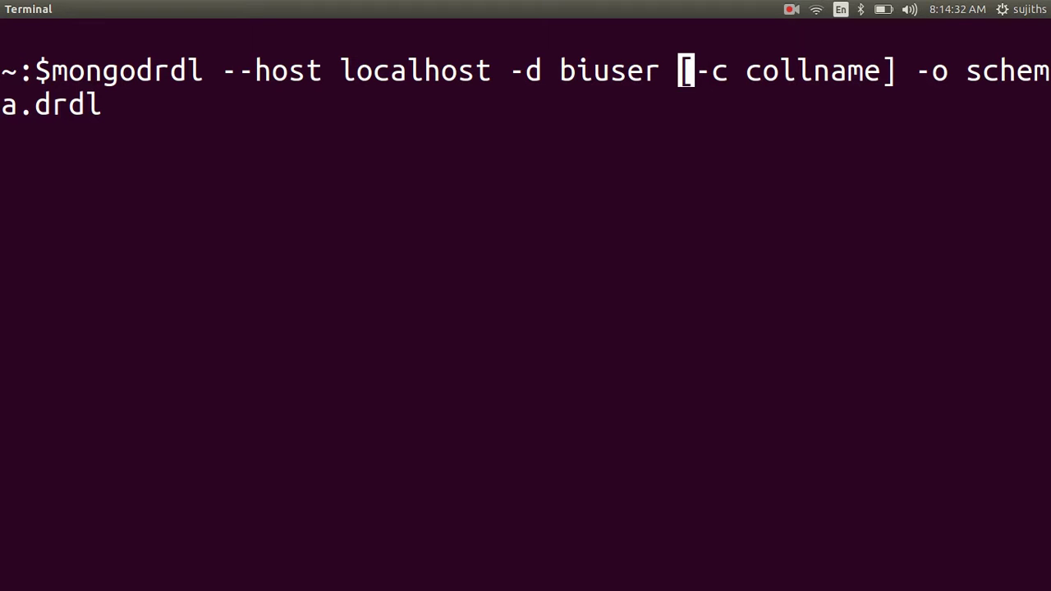
Remove the [-c collname] option and run mongodrdl to write schema.drdl.
key("Delete")
key("Delete")
key("Delete")
key("Delete")
key("Delete")
key("Delete")
key("Delete")
key("Delete")
key("Delete")
key("Delete")
key("Delete")
key("Delete")
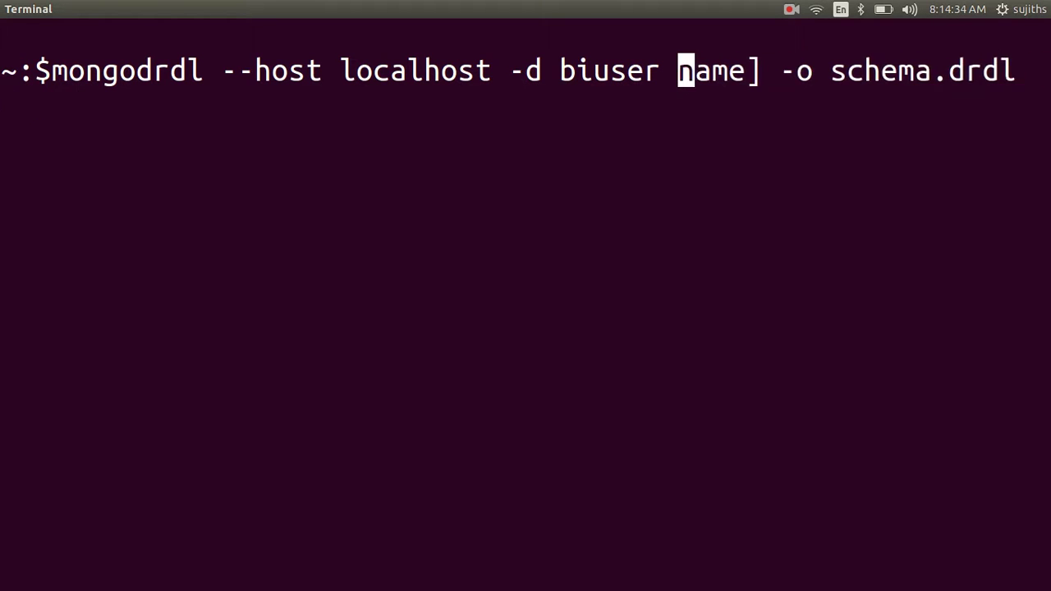
key("Delete")
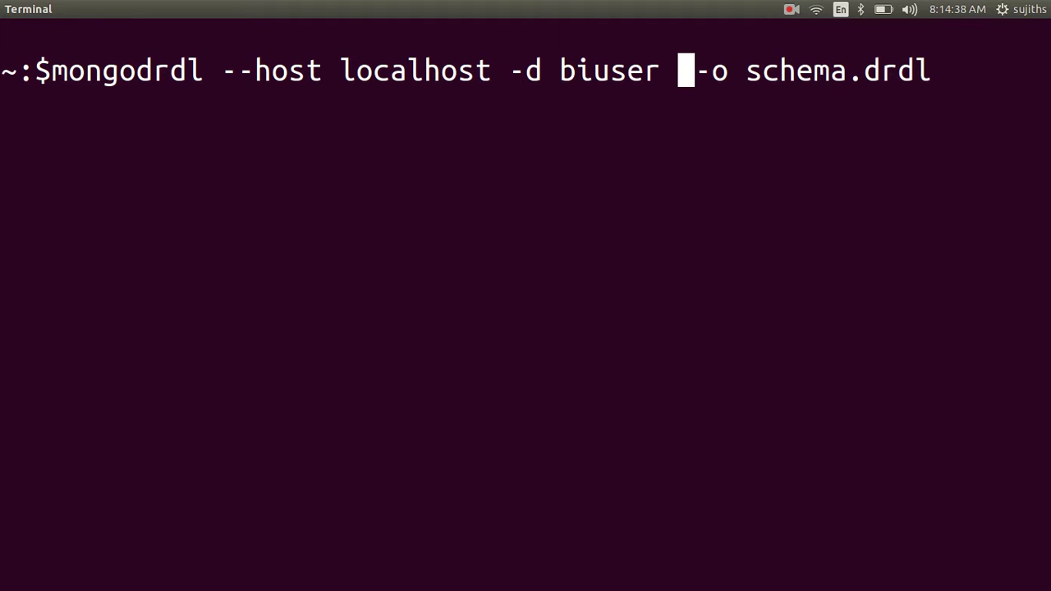
key("Delete")
key("Right")
key("Right")
key("Right")
key("Right")
key("Right")
key("Right")
key("Right")
key("Right")
key("Right")
key("Right")
key("Right")
key("Right")
key("Right")
key("Right")
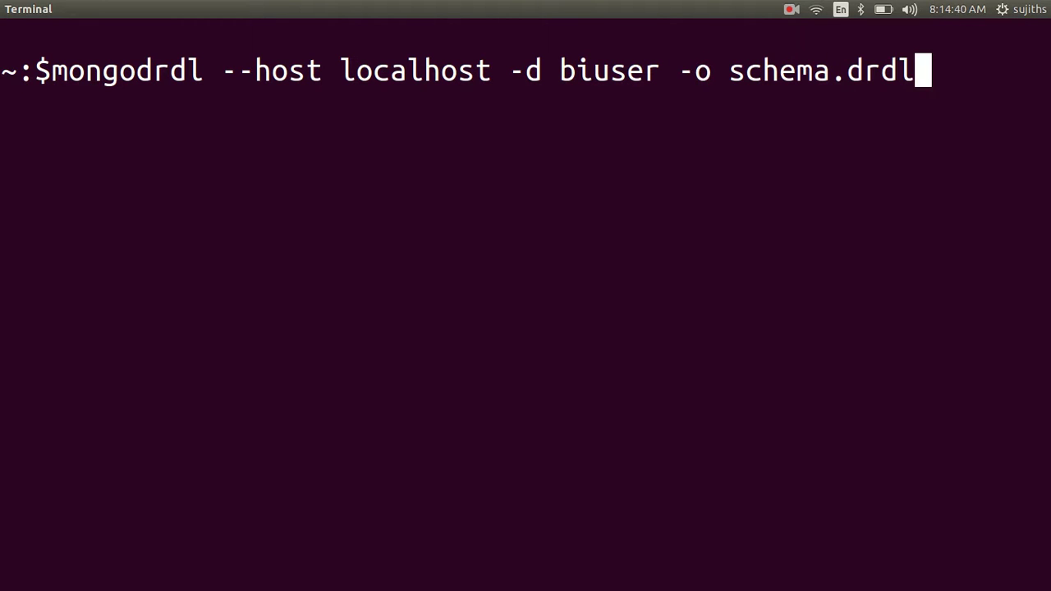
key("Return")
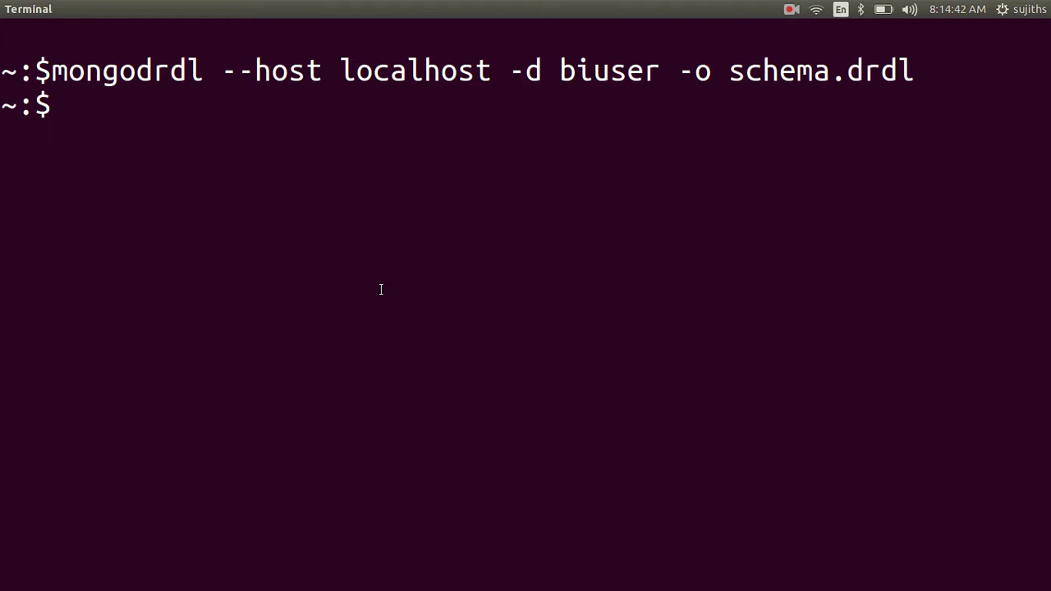
Review schema.drdl's biuser database, its tables, and the unwound t1_arr table.
key("alt+Tab")
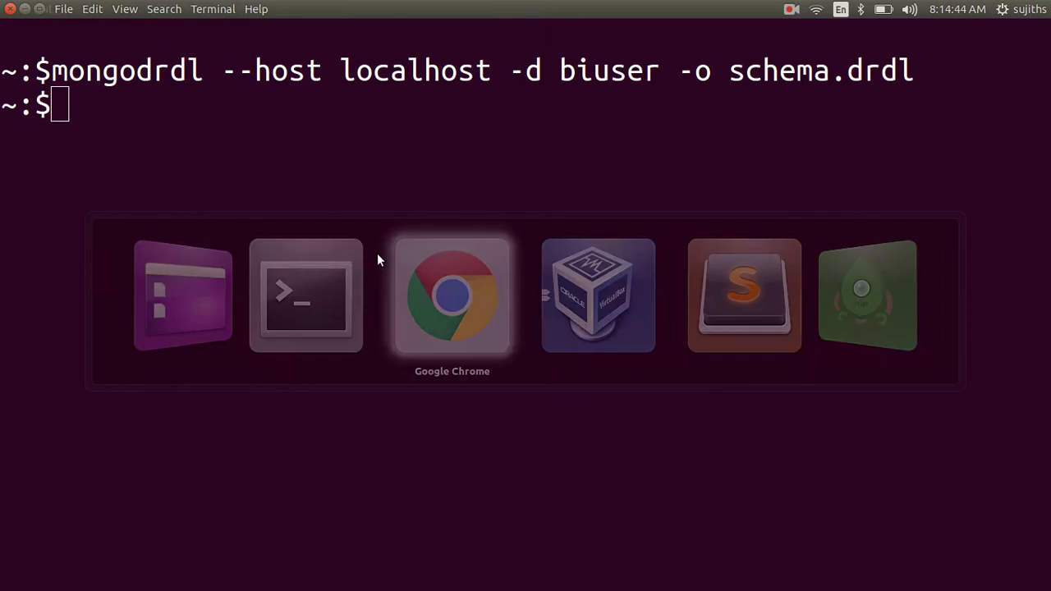
key("alt+Tab")
key("alt+Tab")
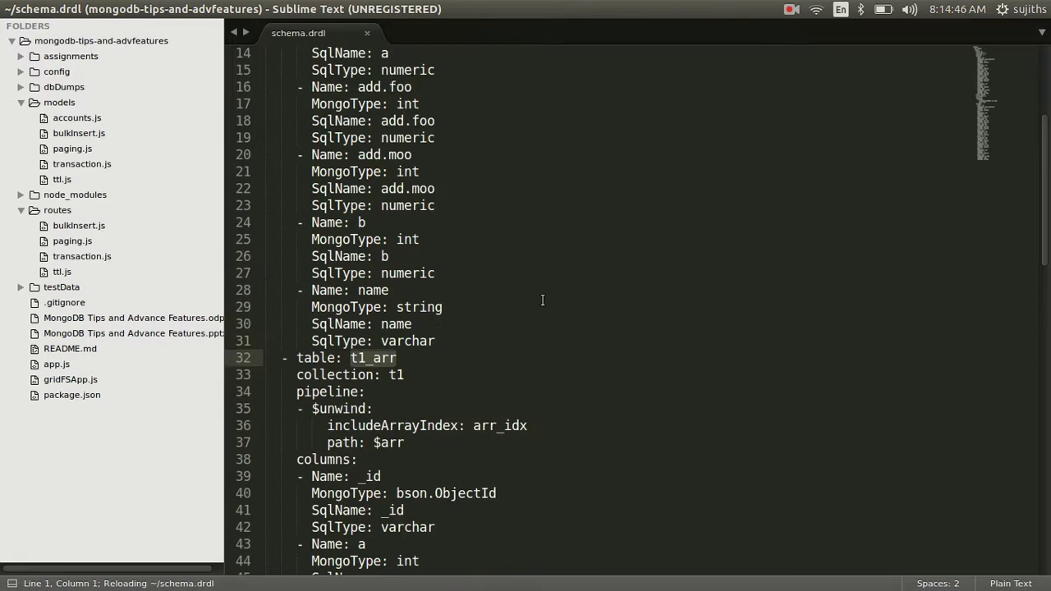
scroll(544, 300, "up", 5)
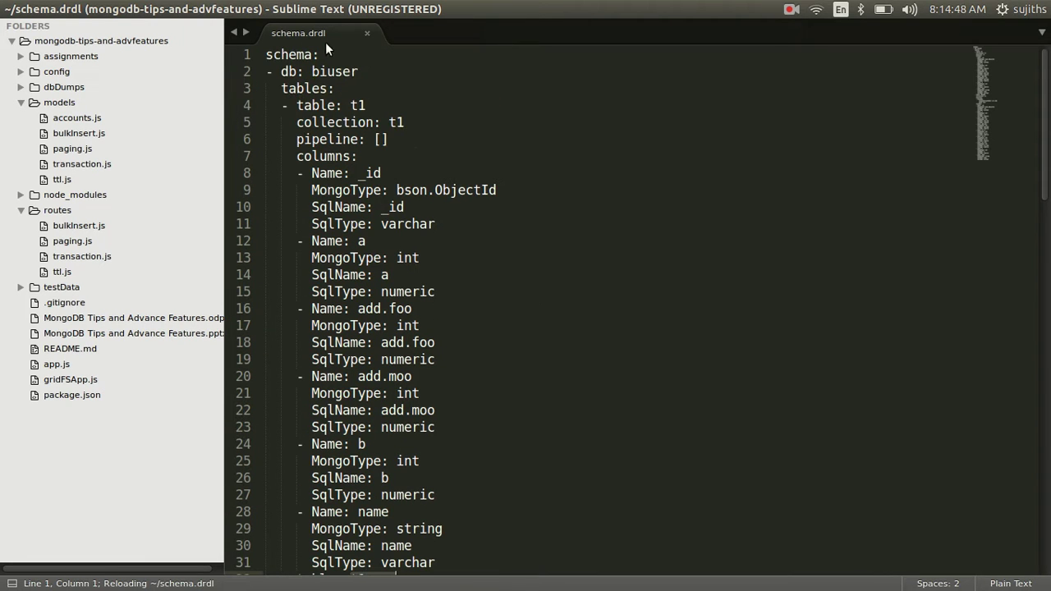
double_click(326, 72)
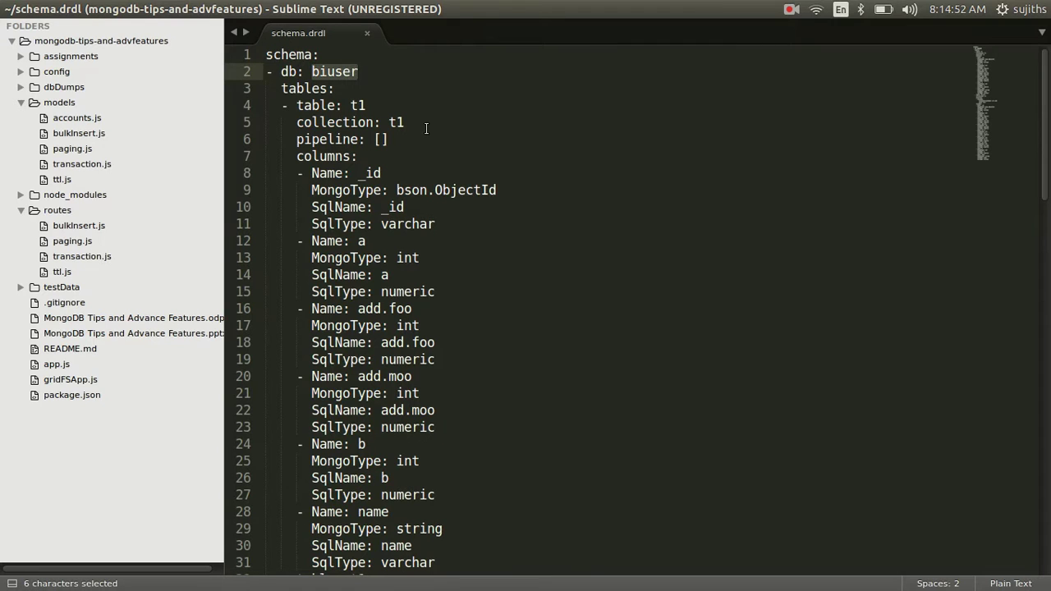
double_click(304, 88)
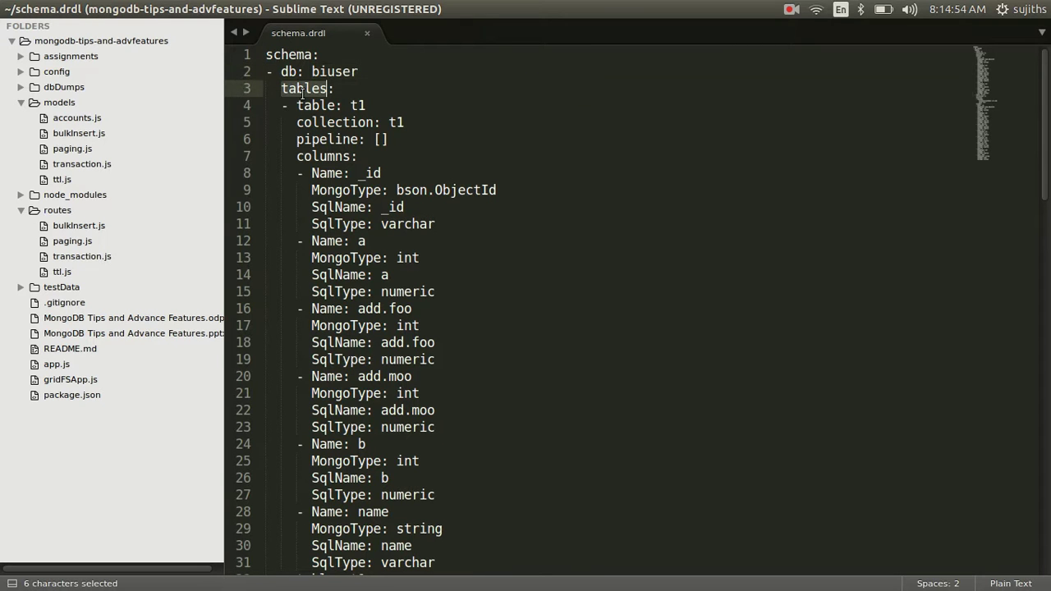
double_click(314, 105)
scroll(362, 324, "down", 5)
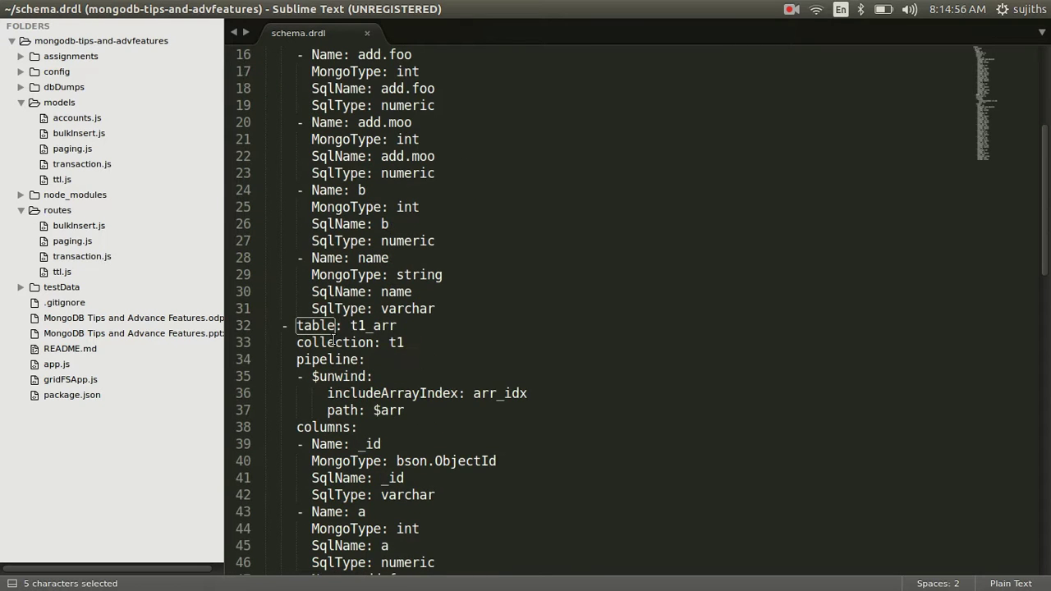
double_click(362, 324)
left_click(444, 324)
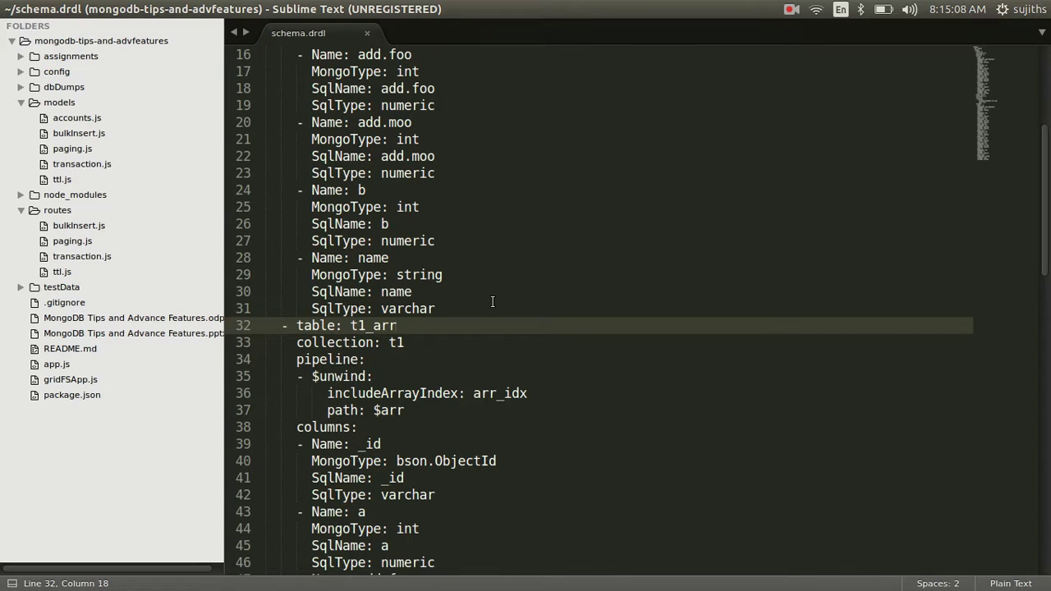
scroll(493, 301, "up", 1)
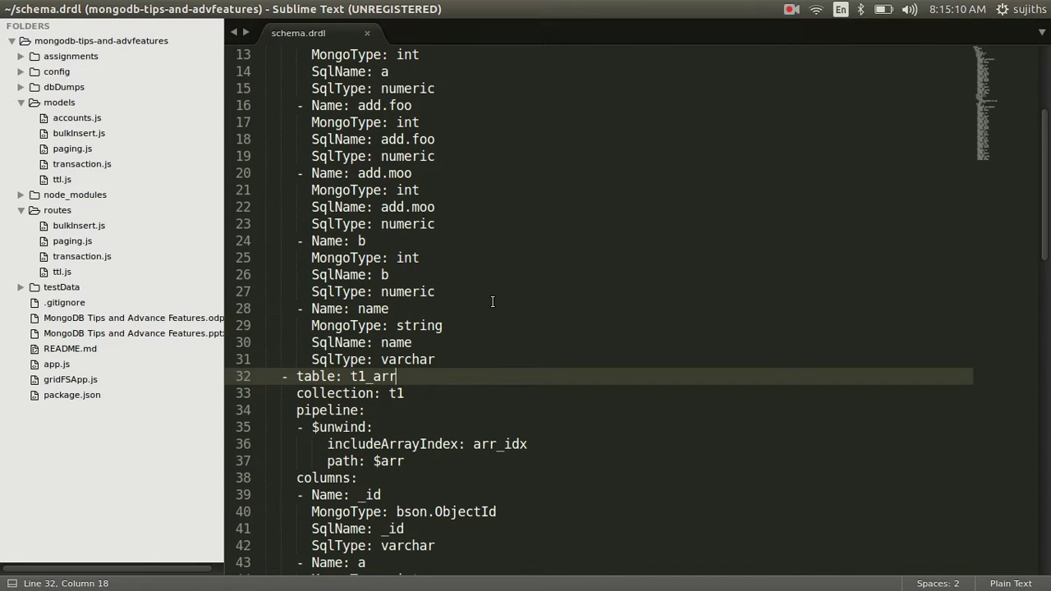
key("alt+Tab")
key("alt+Tab")
key("alt+Tab")
key("alt+Tab")
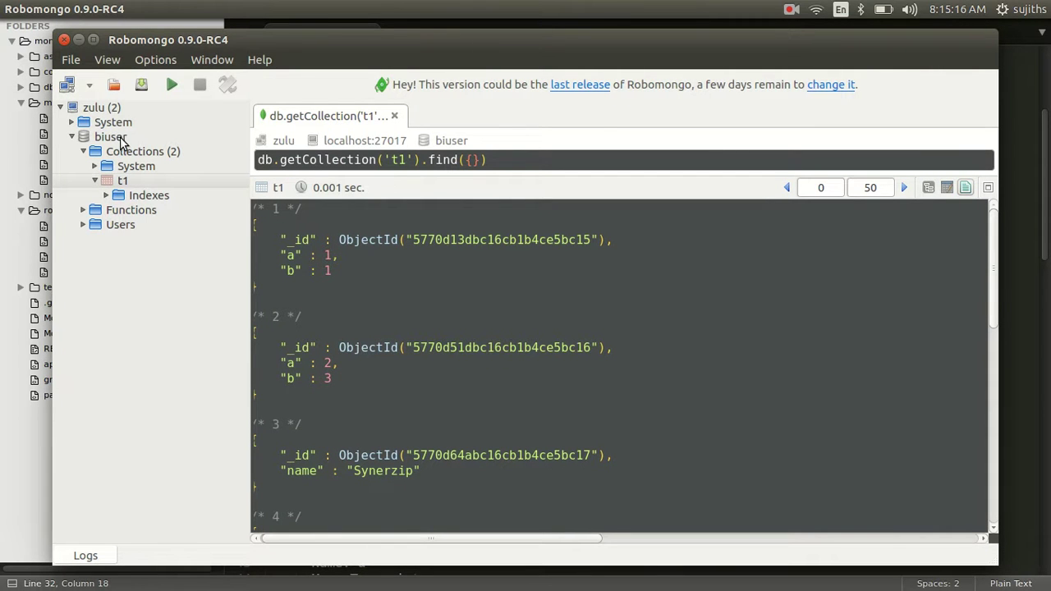
Browse the t1 documents in Robomongo, highlighting the nested add object and the arr array.
mouse_move(124, 186)
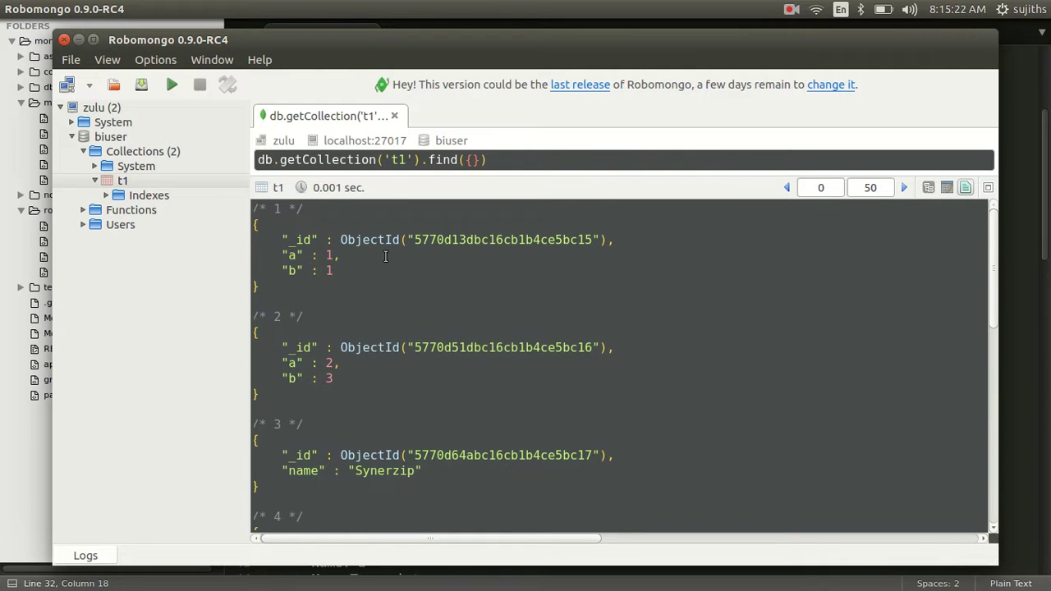
scroll(385, 257, "down", 1)
scroll(344, 239, "up", 1)
scroll(345, 239, "right", 1)
scroll(295, 213, "left", 1)
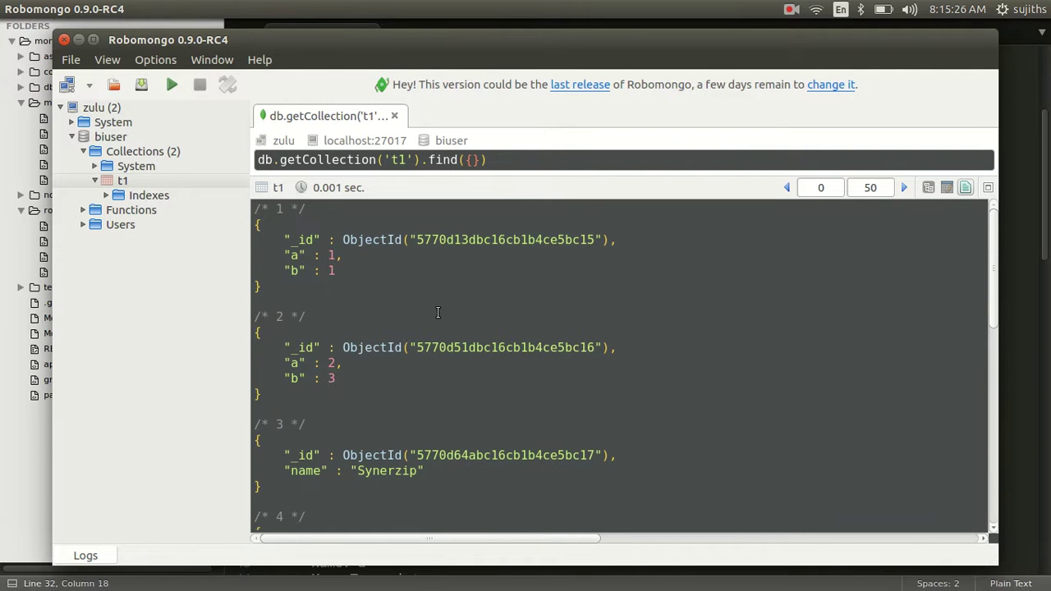
scroll(397, 305, "down", 2)
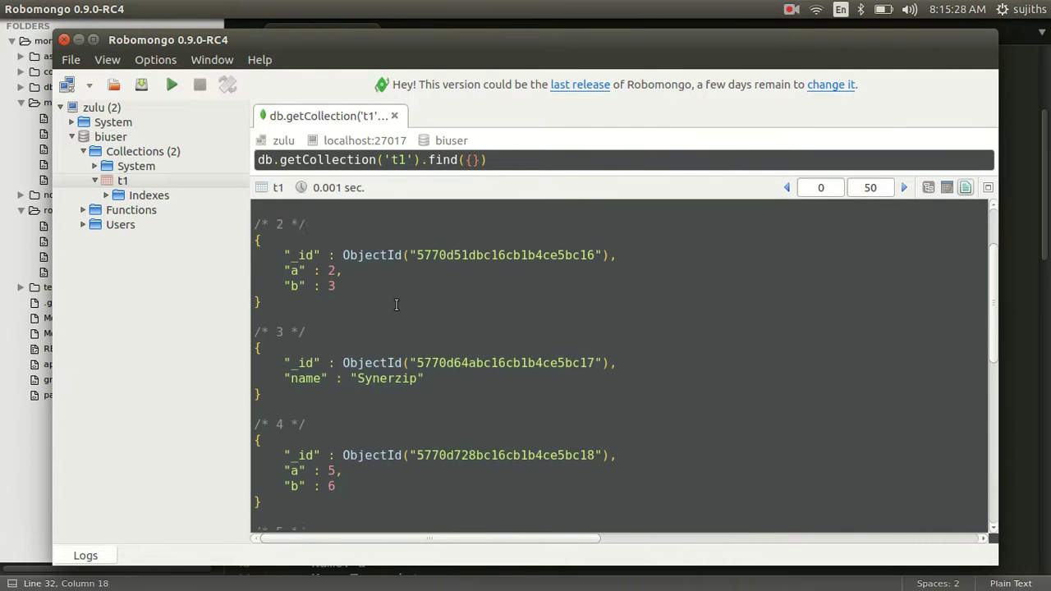
scroll(397, 305, "down", 6)
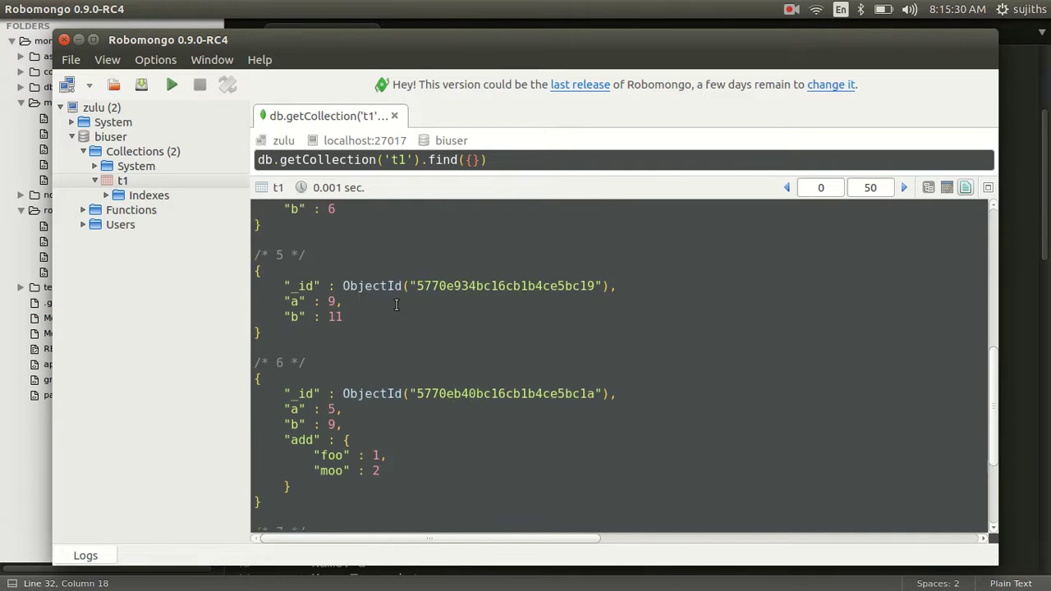
scroll(396, 305, "down", 1)
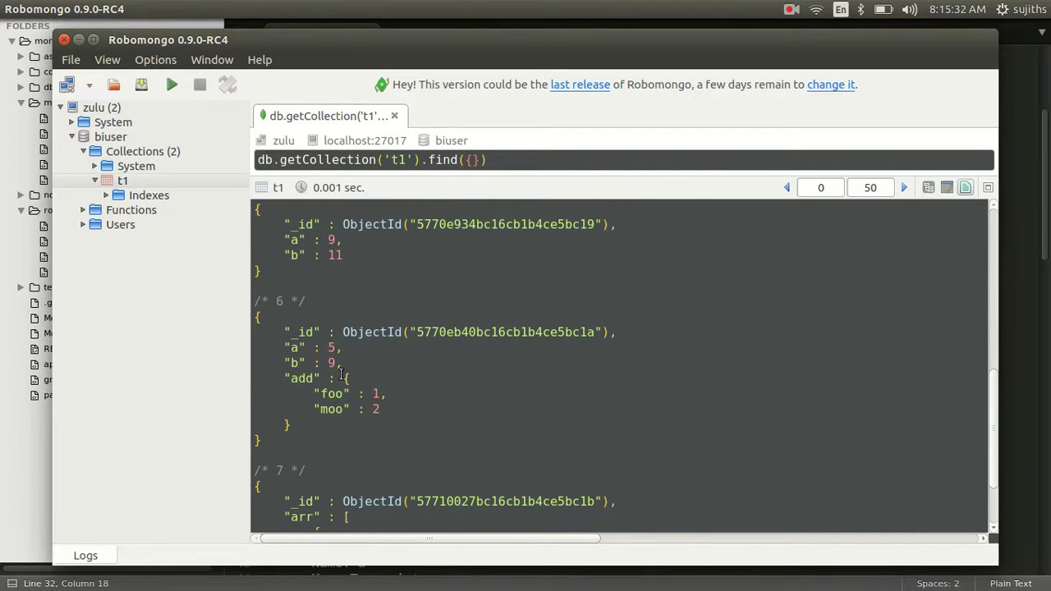
left_click_drag(341, 375, 348, 424)
scroll(348, 424, "down", 2)
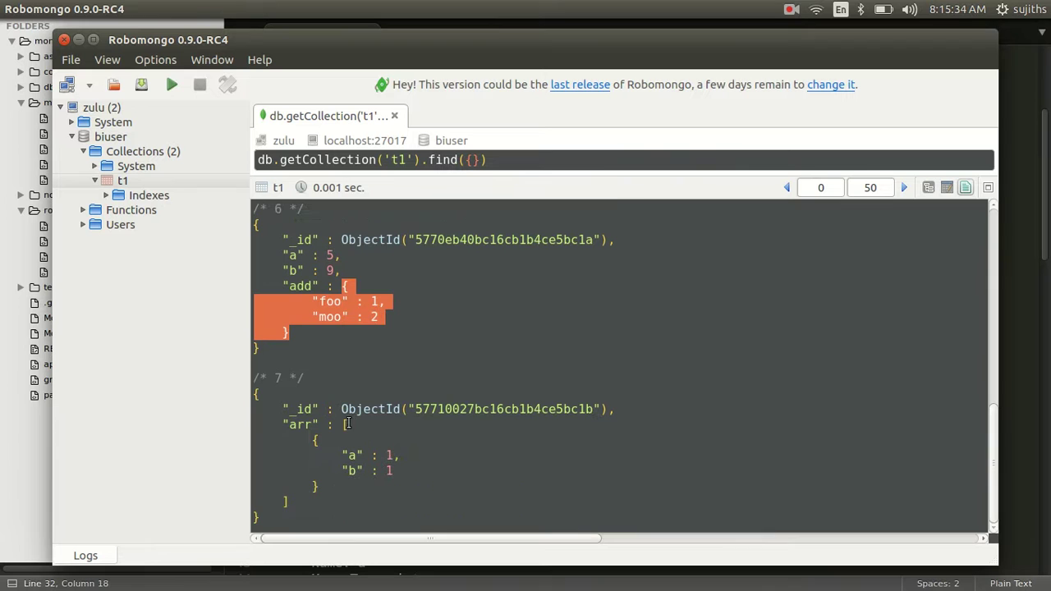
left_click_drag(344, 423, 340, 492)
left_click(340, 493)
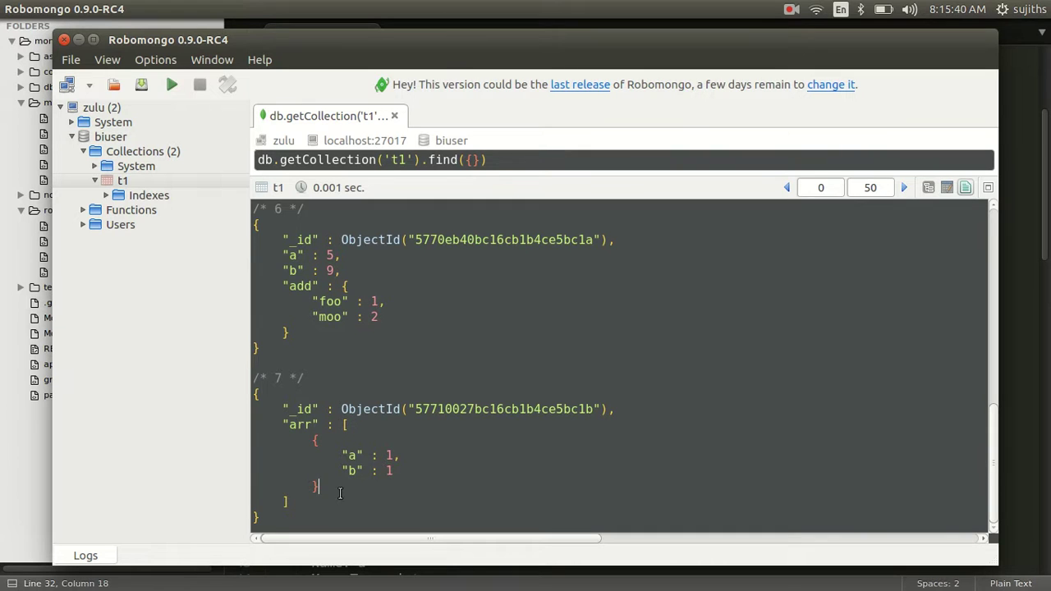
key("alt+Tab")
key("alt+Tab")
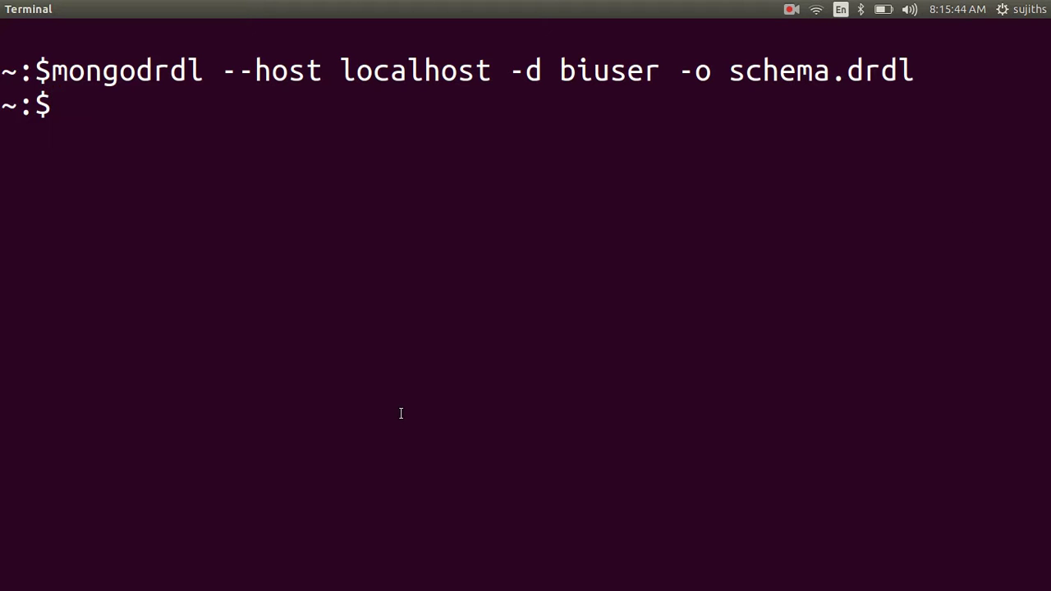
Copy the mongobischema import command from the installation docs.
key("ctrl+l")
key("alt+Tab")
key("alt+Tab")
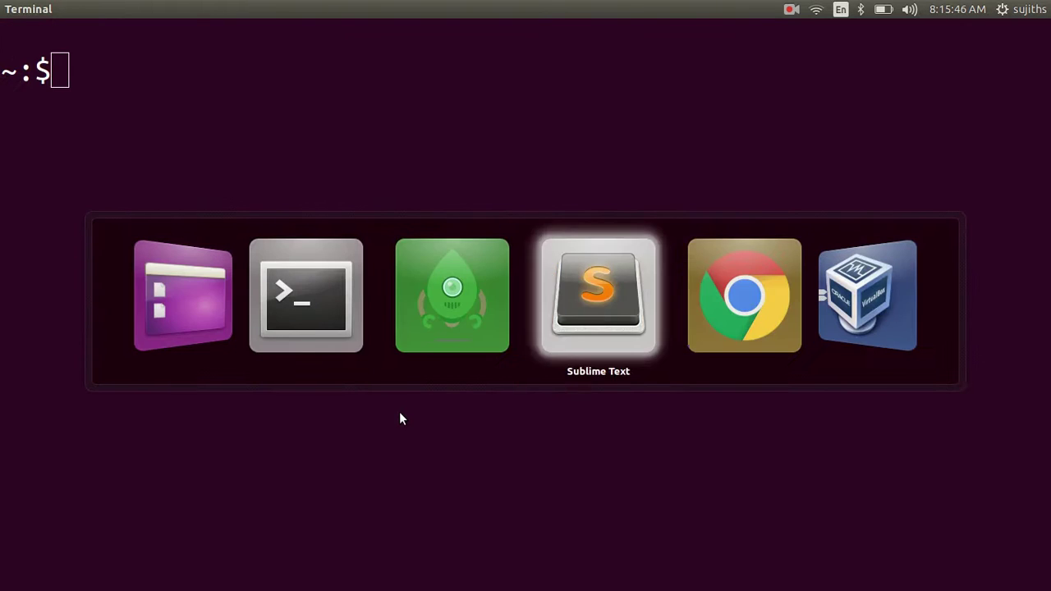
key("alt+Tab")
scroll(562, 424, "down", 3)
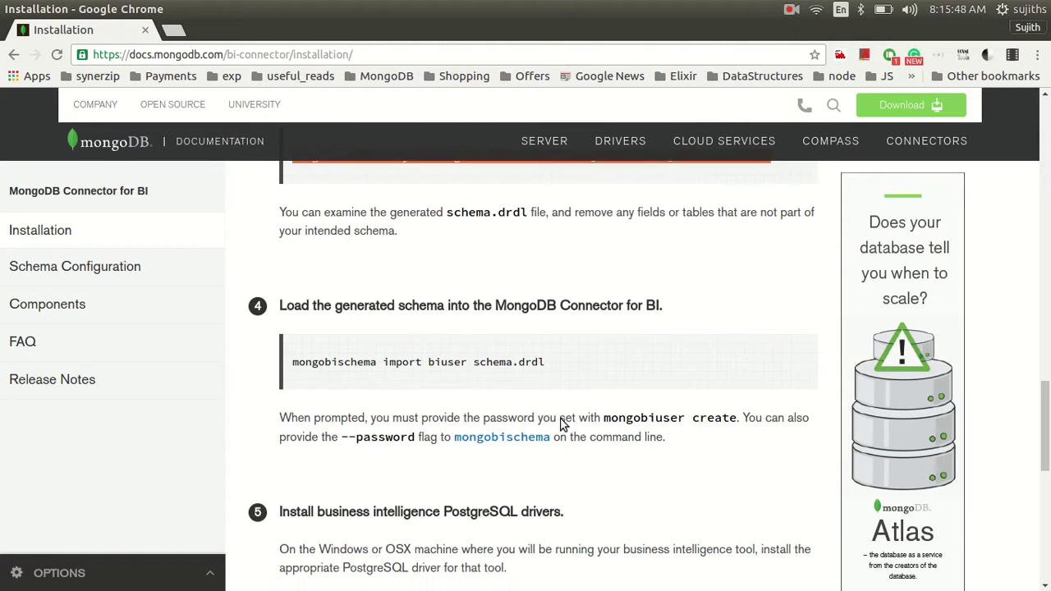
triple_click(552, 360)
left_click(293, 359)
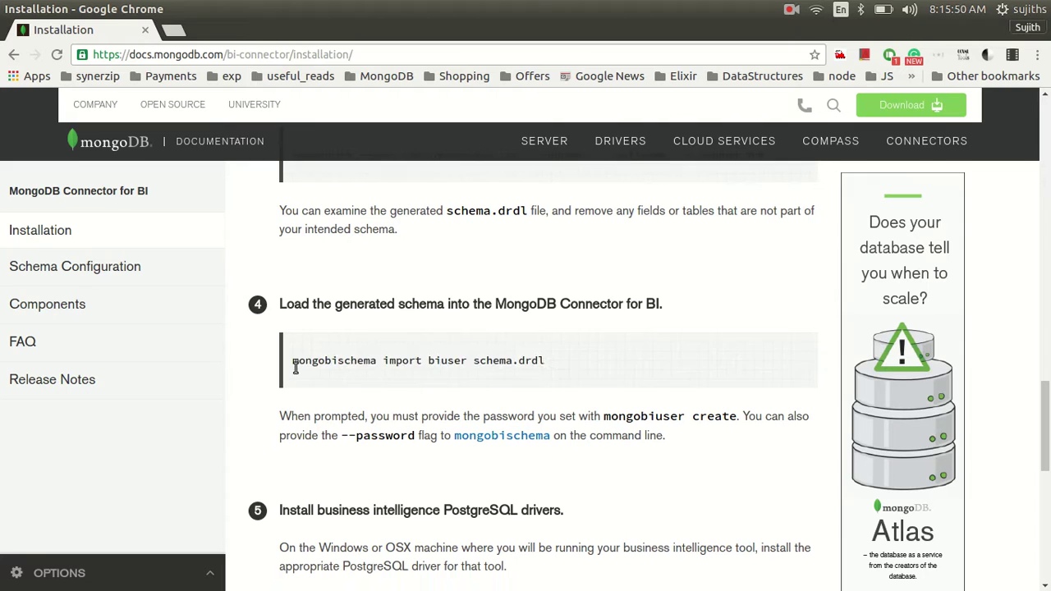
triple_click(294, 363)
key("ctrl+c")
Run mongobischema import biuser schema.drdl with the password, confirming tables t1 and t1_arr were created.
key("alt+Tab")
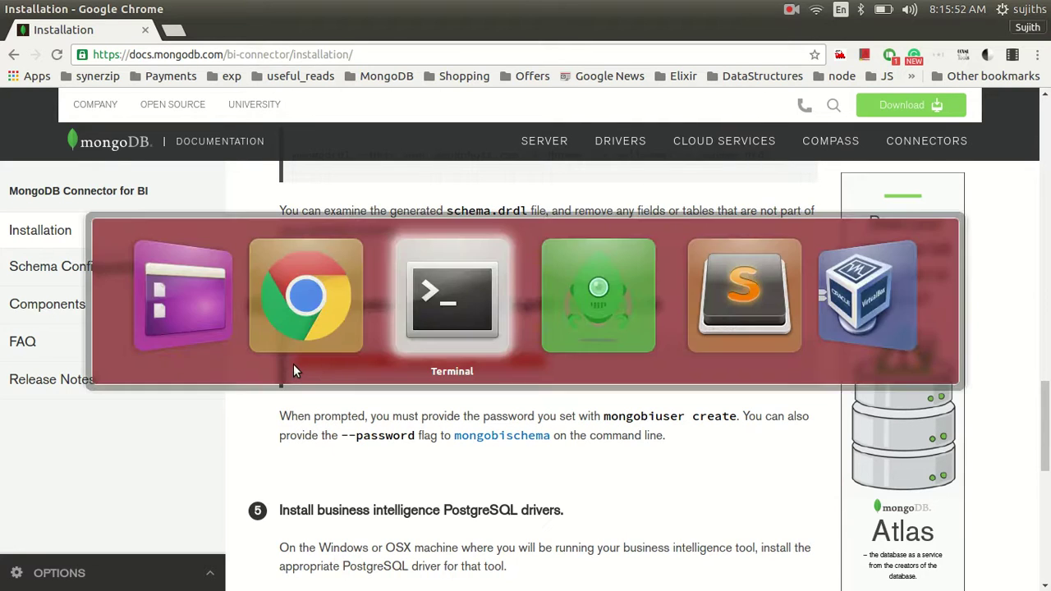
key("ctrl+shift+v")
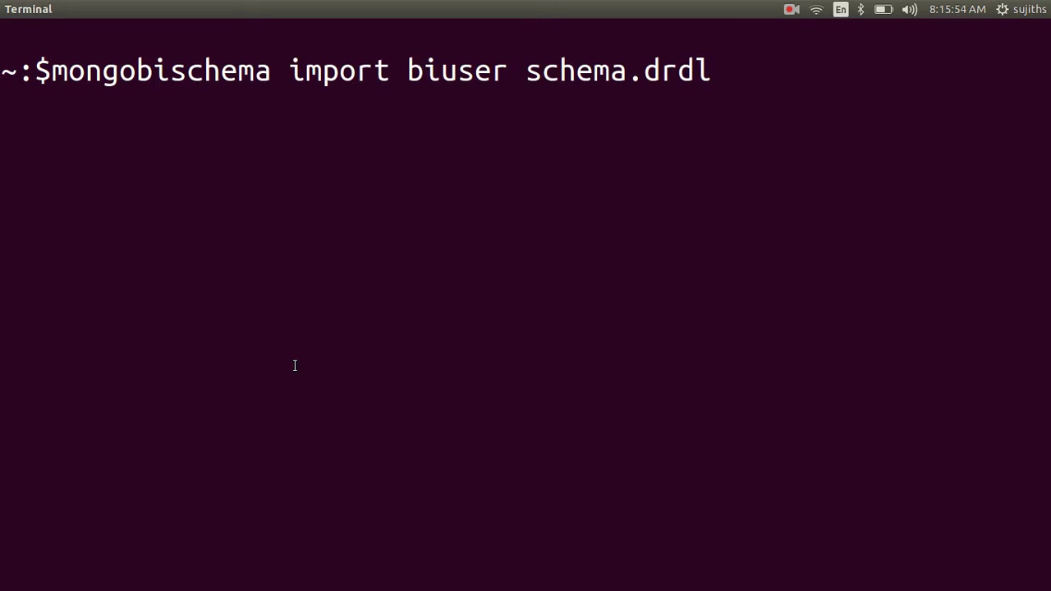
key("Return")
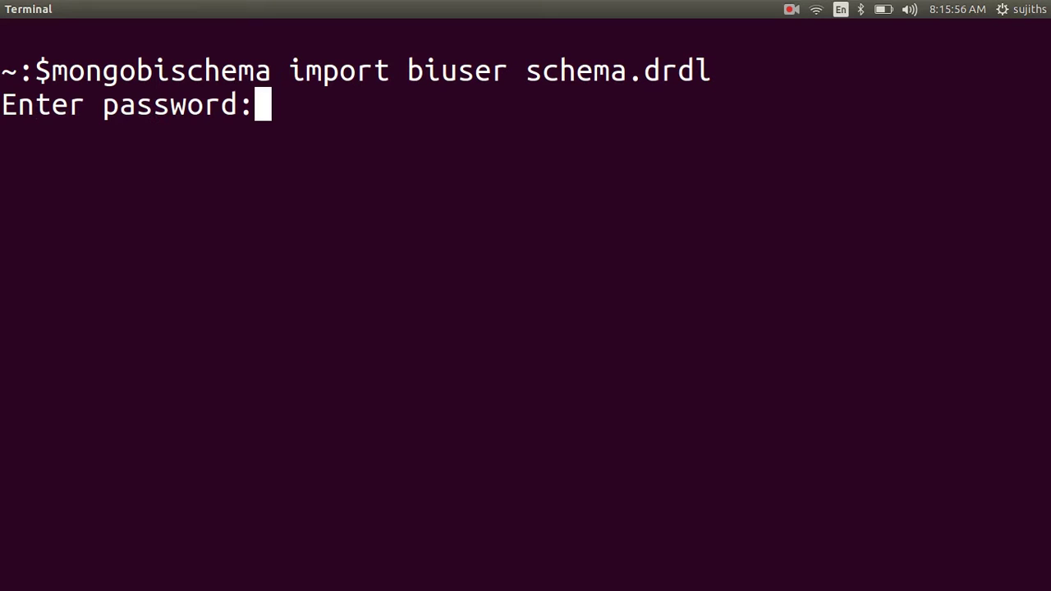
key("Return")
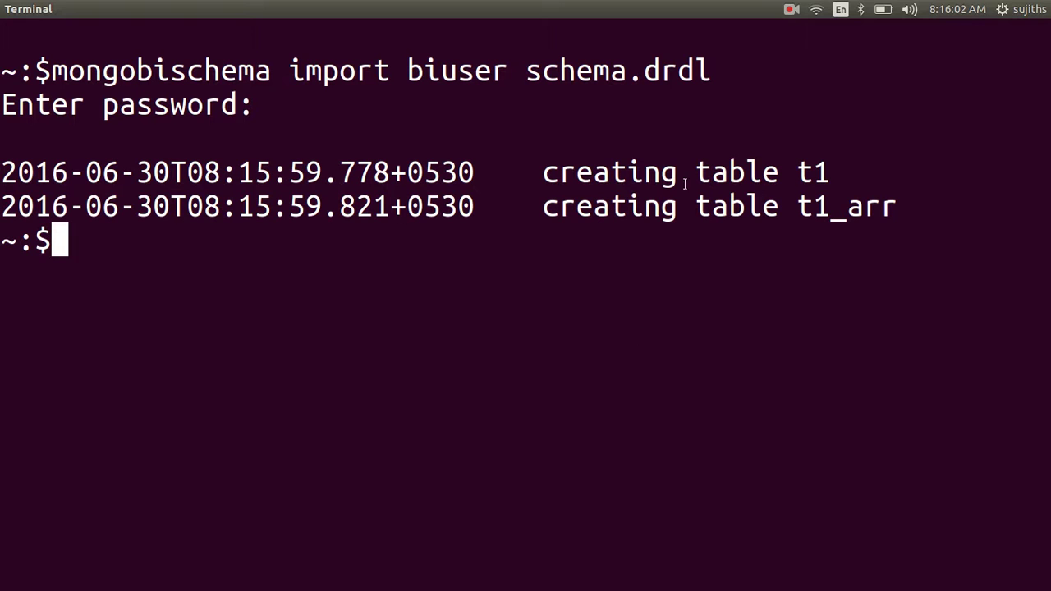
left_click_drag(703, 170, 829, 170)
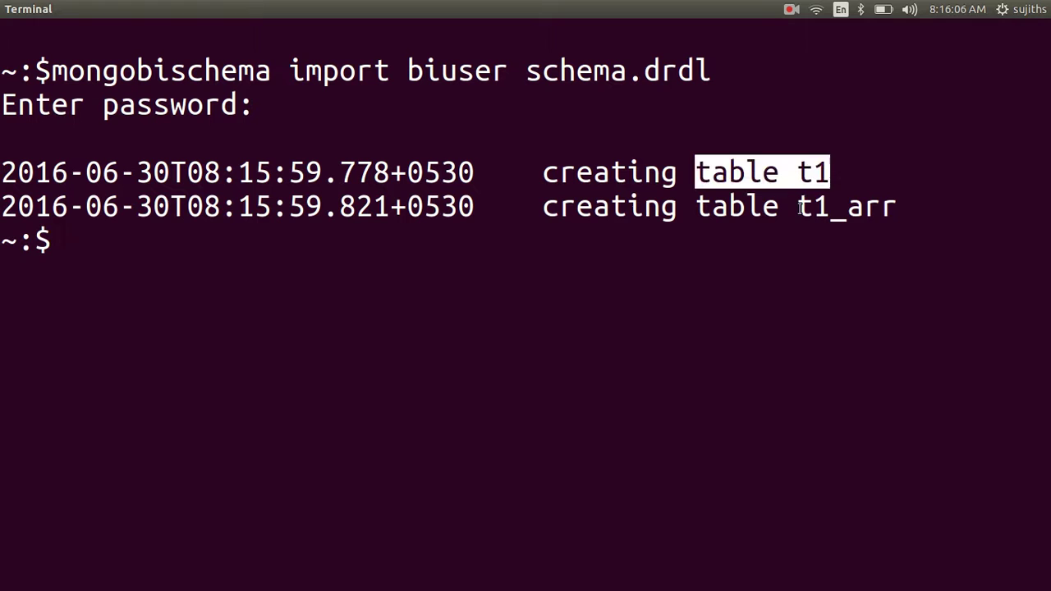
left_click_drag(800, 205, 892, 207)
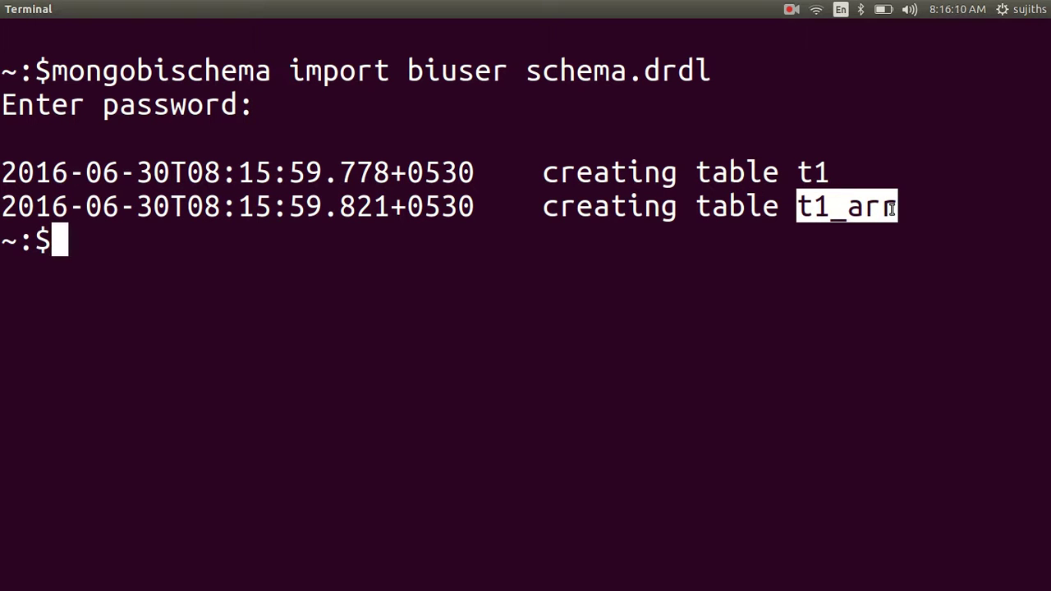
key("alt+Tab")
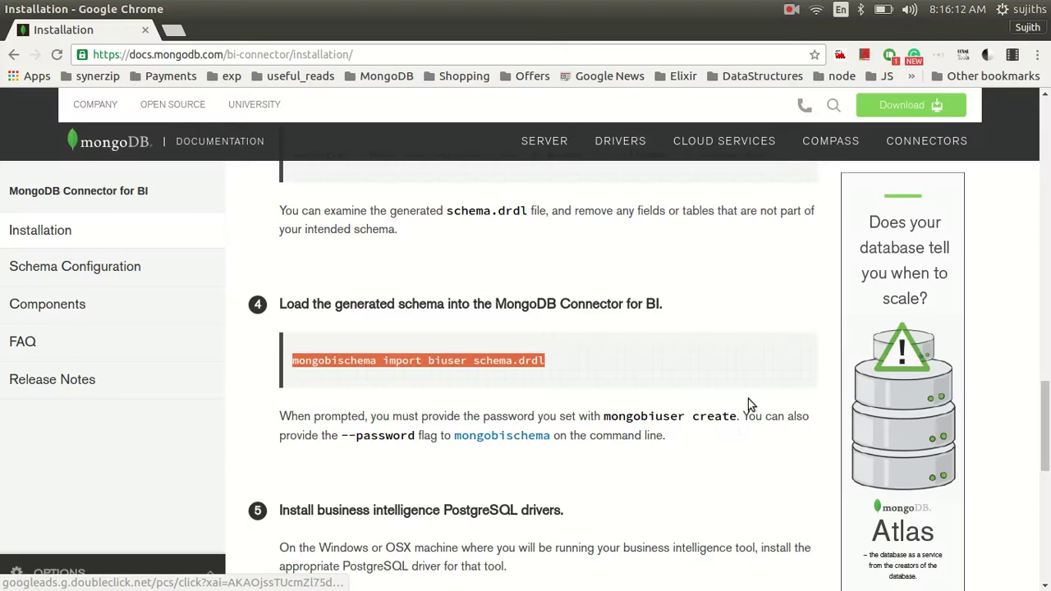
Scroll the docs to step 6's BI connection settings: port 27032, username, password, database.
scroll(711, 401, "down", 1)
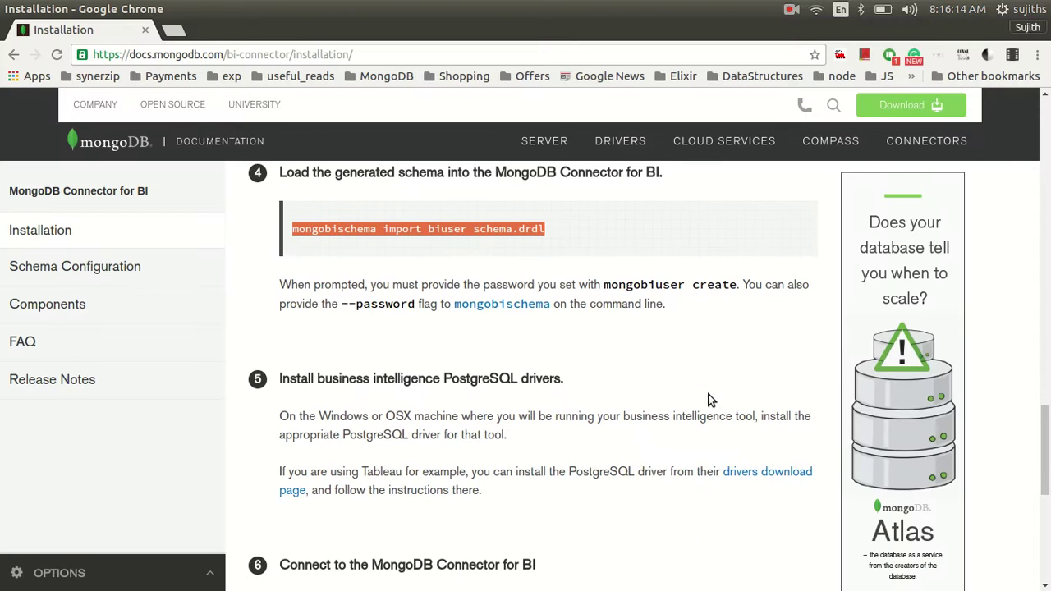
scroll(706, 394, "down", 1)
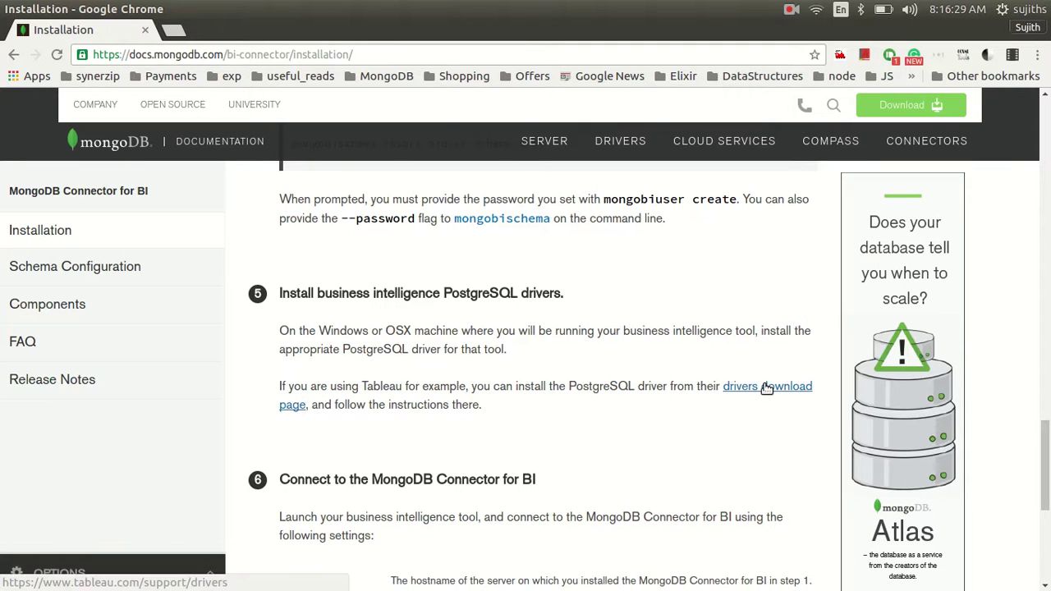
scroll(579, 344, "down", 3)
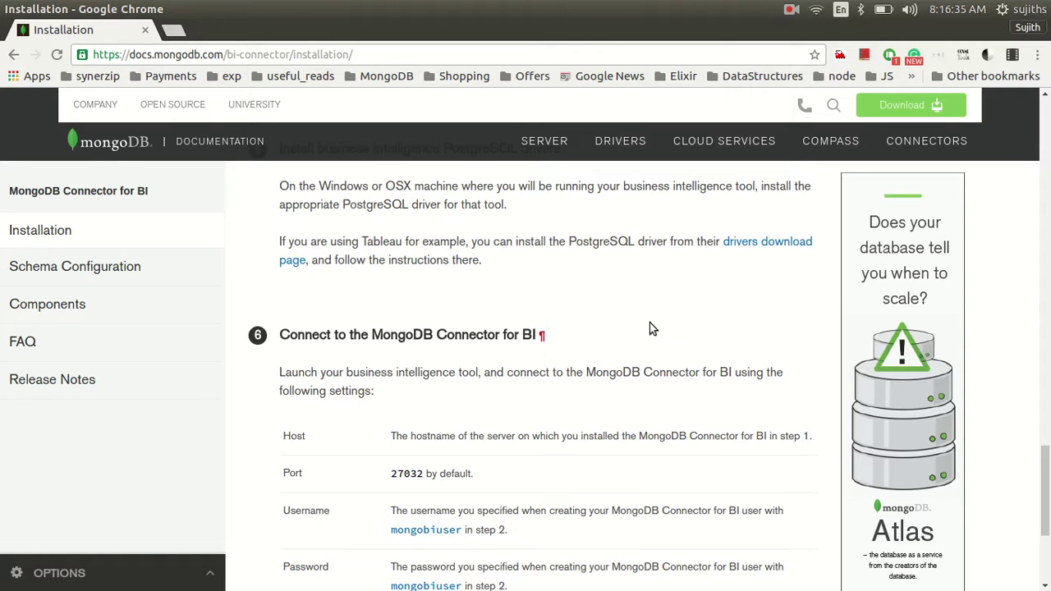
scroll(649, 329, "down", 2)
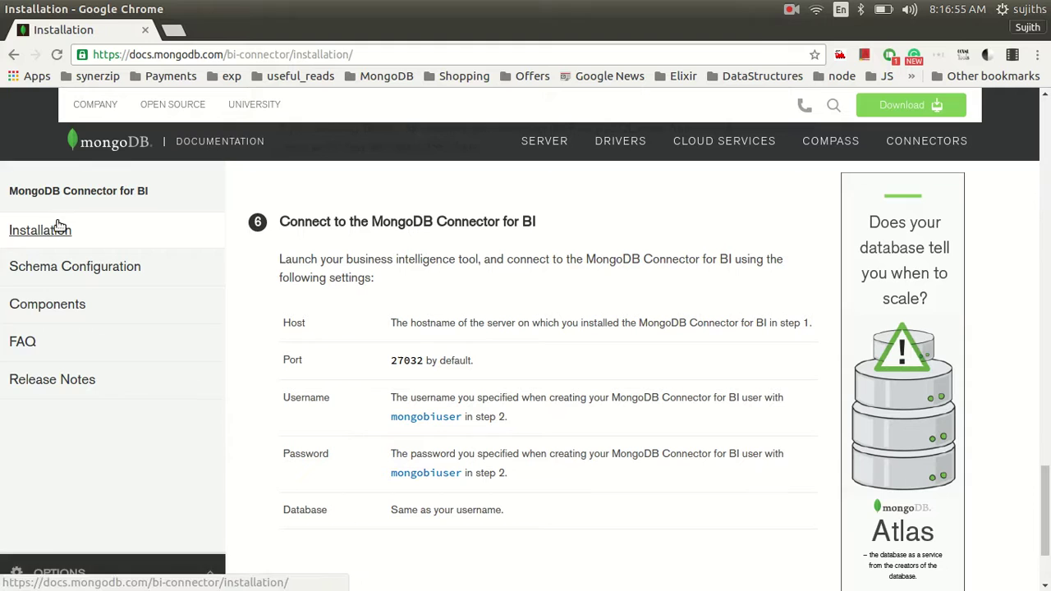
Switch to the Windows 7 VM showing Tableau Desktop's start page.
mouse_move(7, 288)
left_click(28, 366)
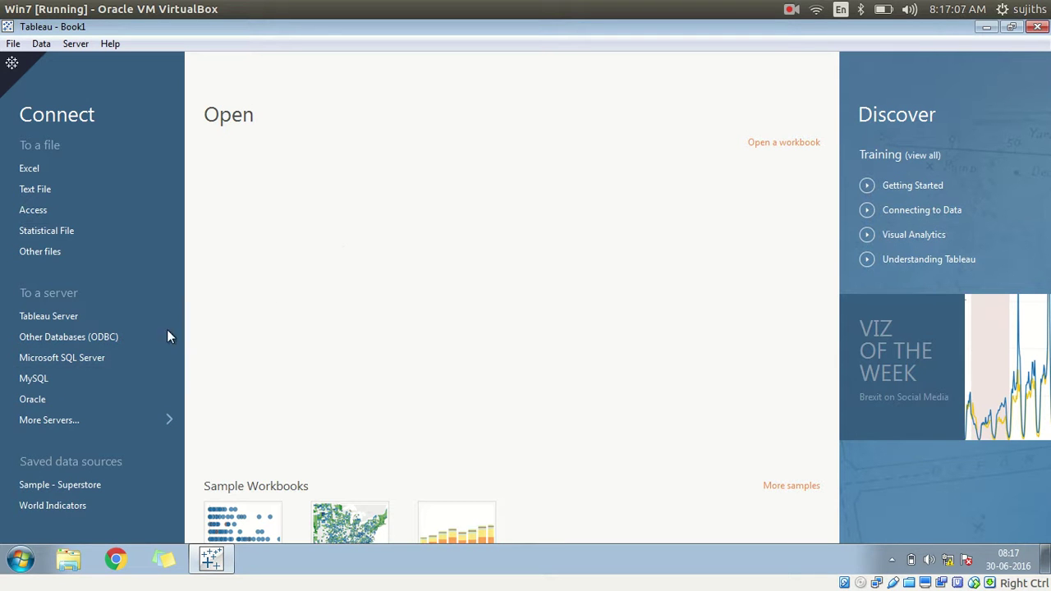
Launch the 64-bit ODBC Administrator and add a user DSN using the PostgreSQL ANSI(x64) driver.
left_click(22, 559)
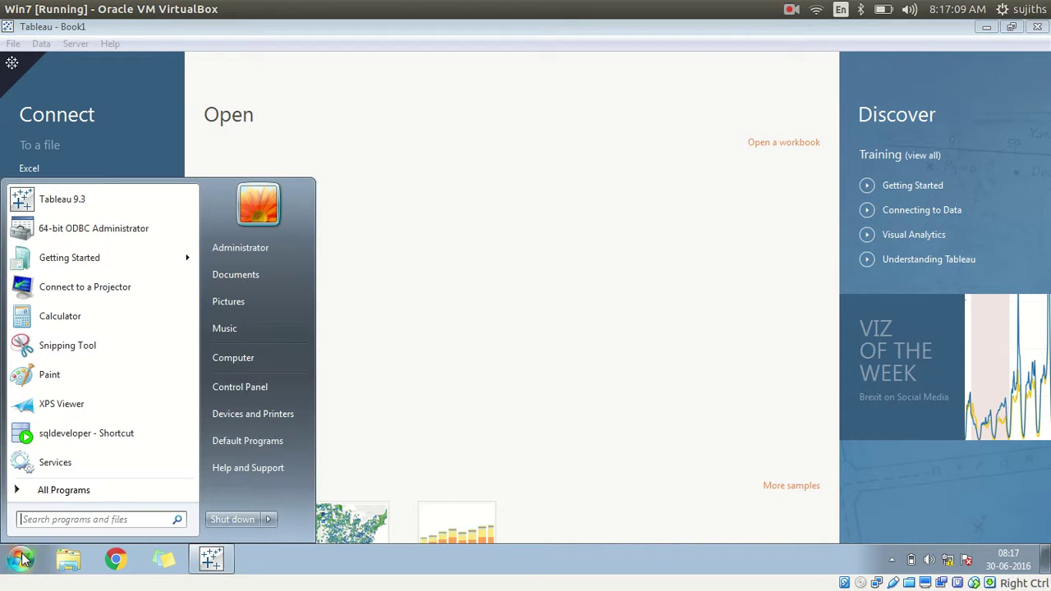
left_click(114, 518)
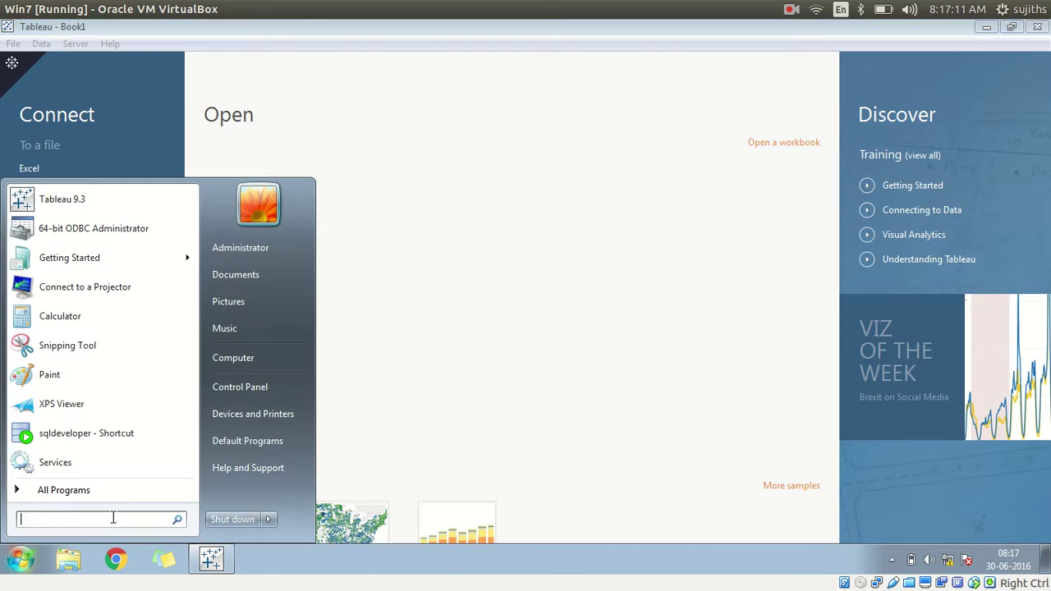
type("odbc")
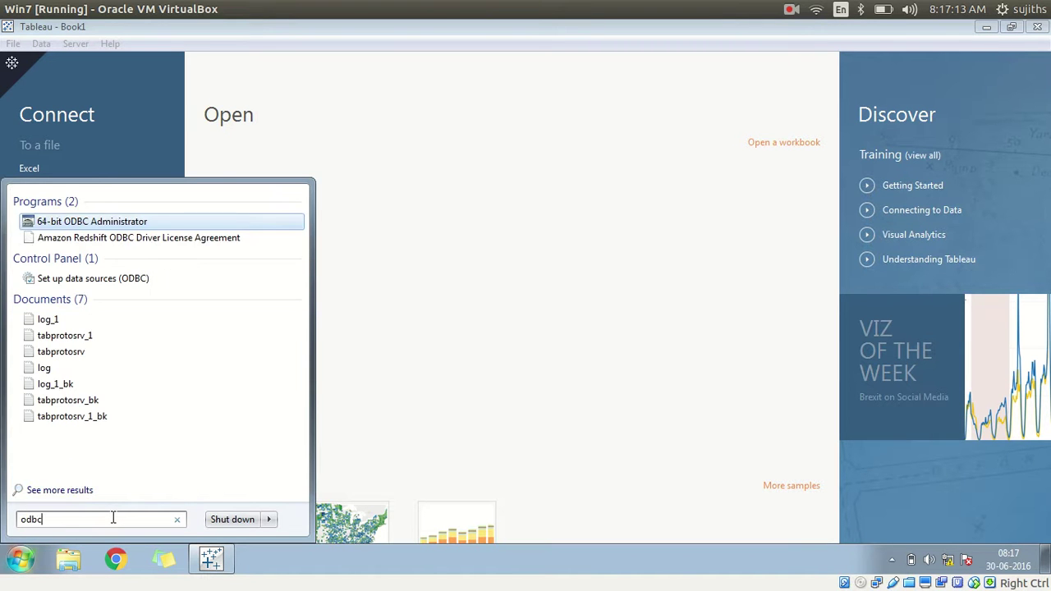
left_click(131, 221)
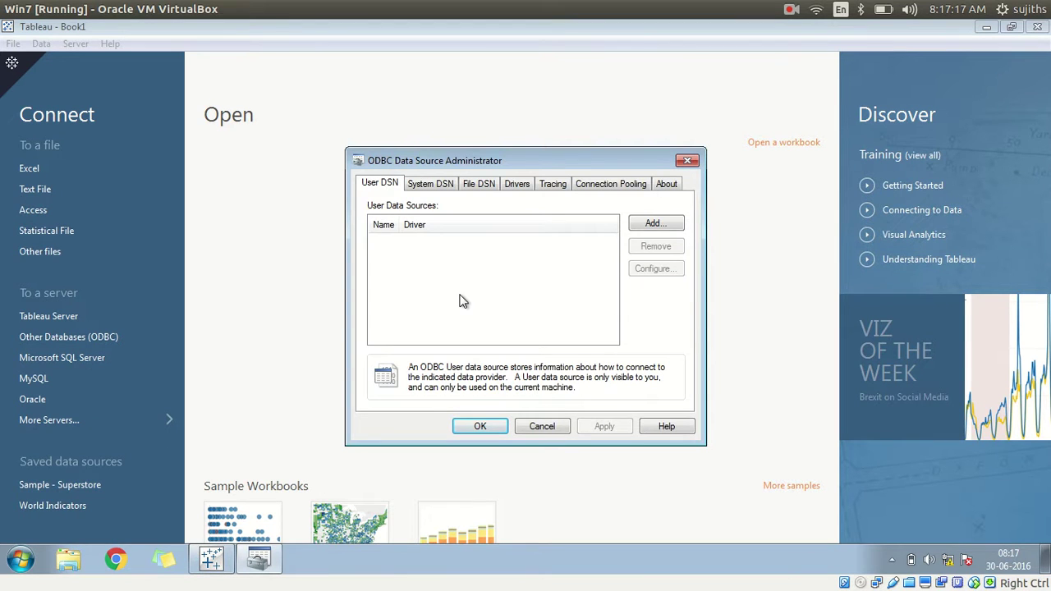
left_click(649, 224)
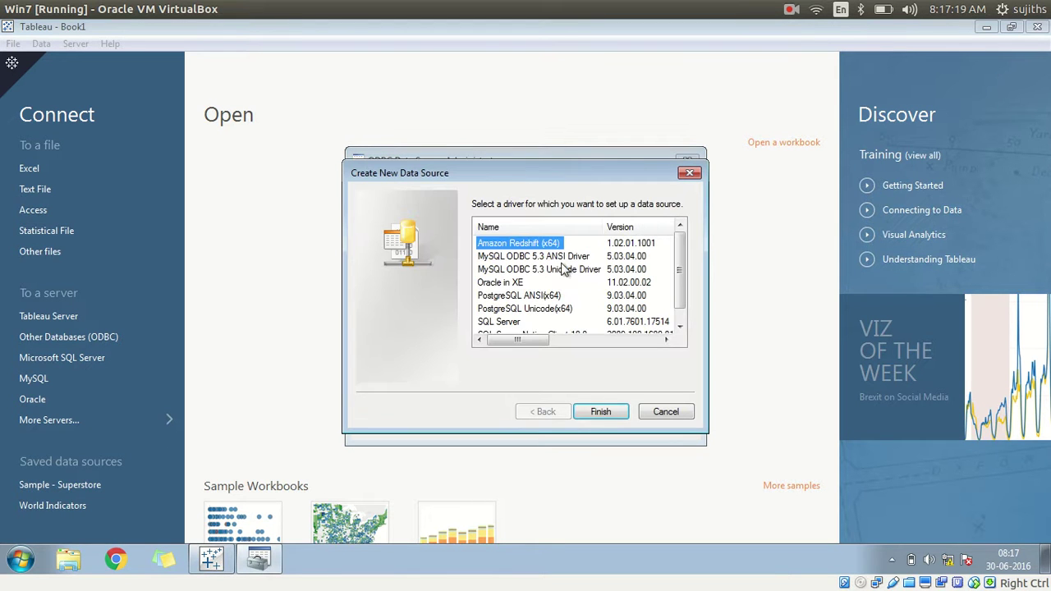
left_click(542, 301)
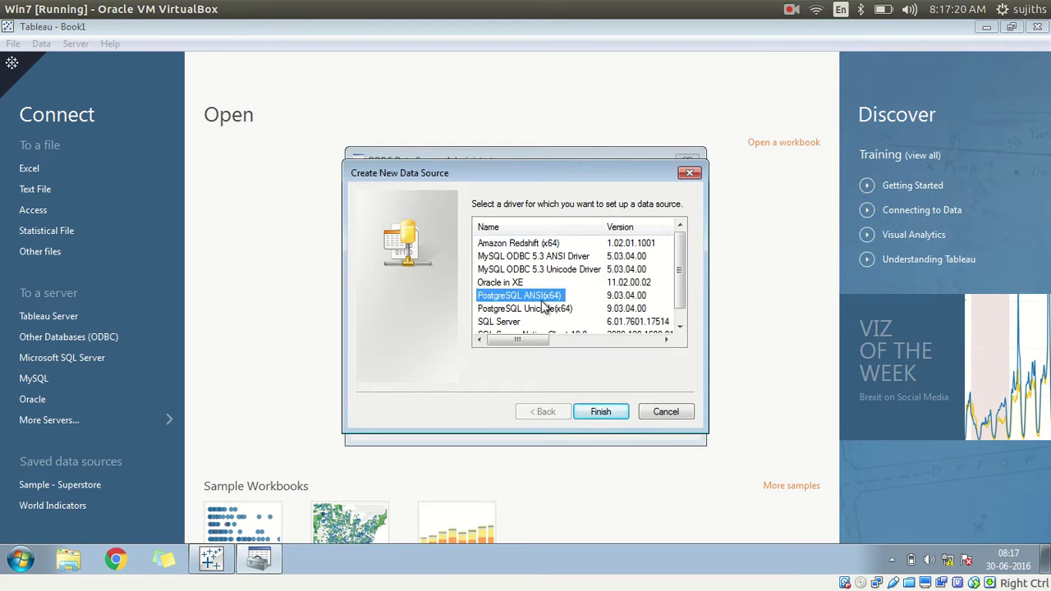
left_click(609, 414)
Enter database biuser, server 192.168.1.4, port 27032, plus the user name and password.
left_click(457, 281)
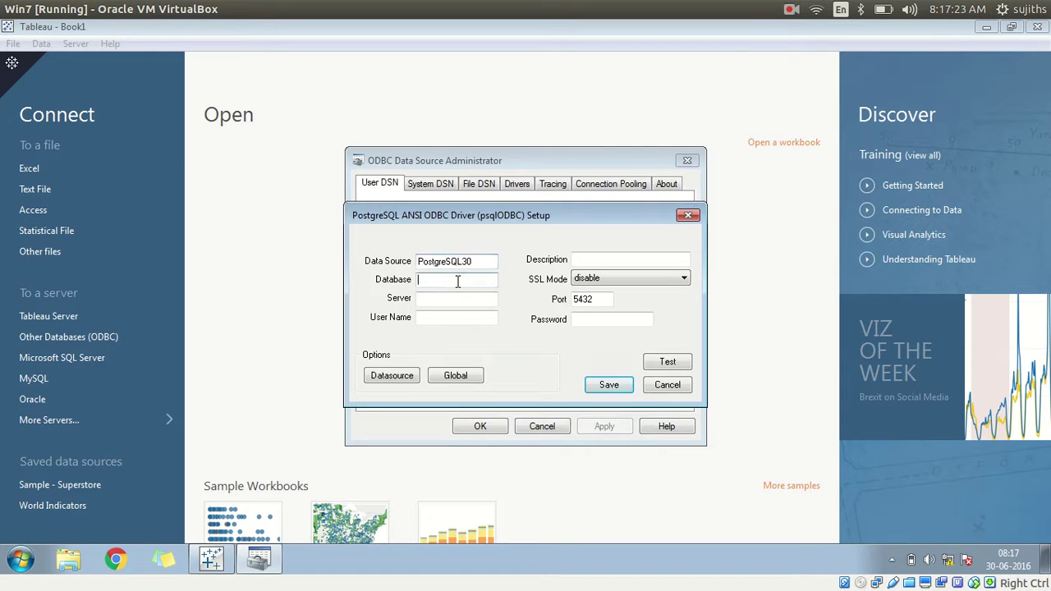
type("biuser")
key("Tab")
type("192.168.1.4")
key("Tab")
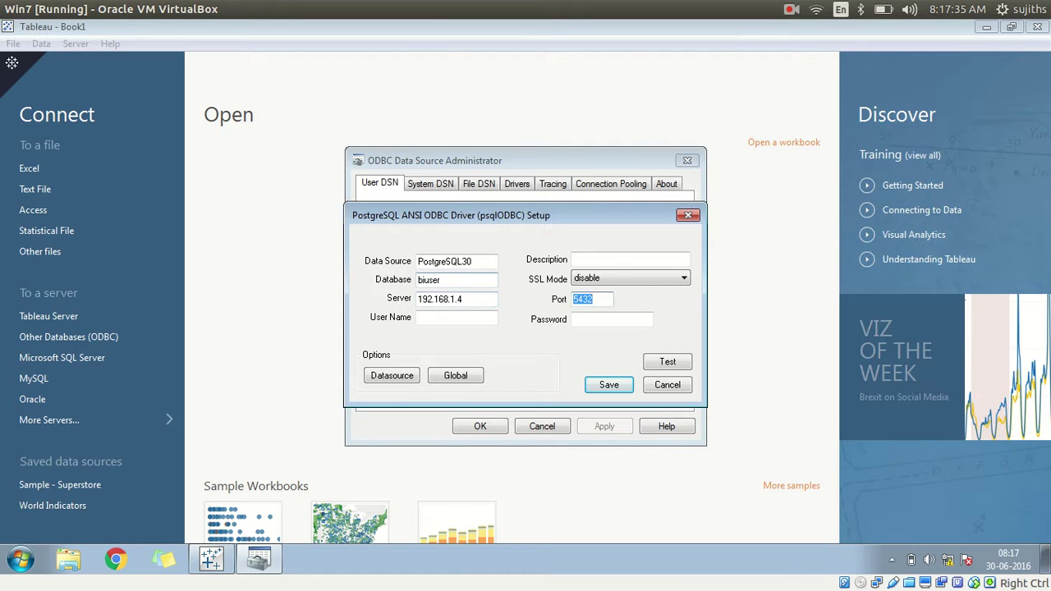
type("27032")
key("Tab")
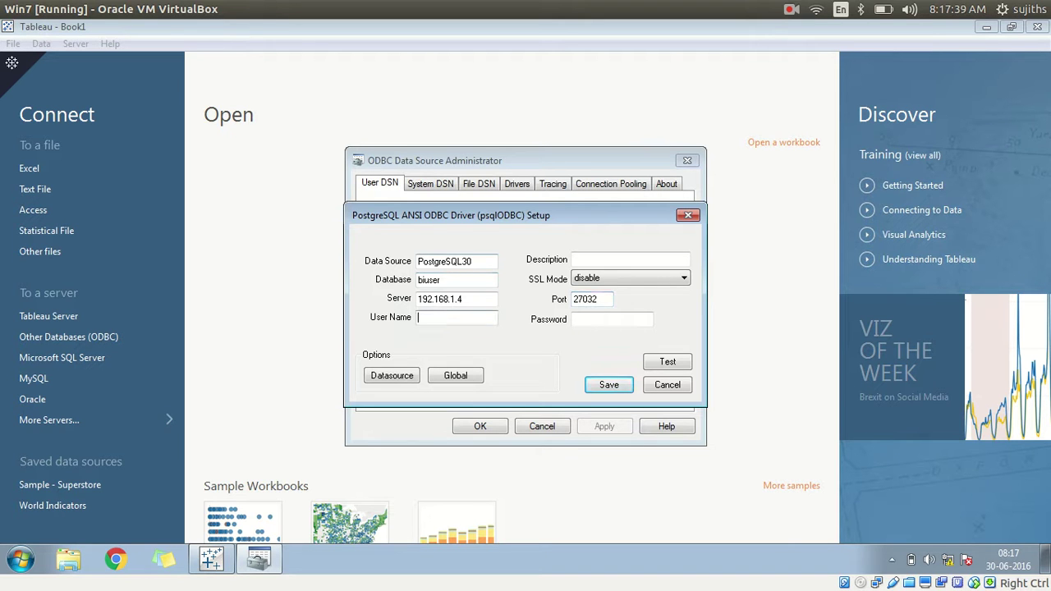
type("biuser")
key("Tab")
type("******")
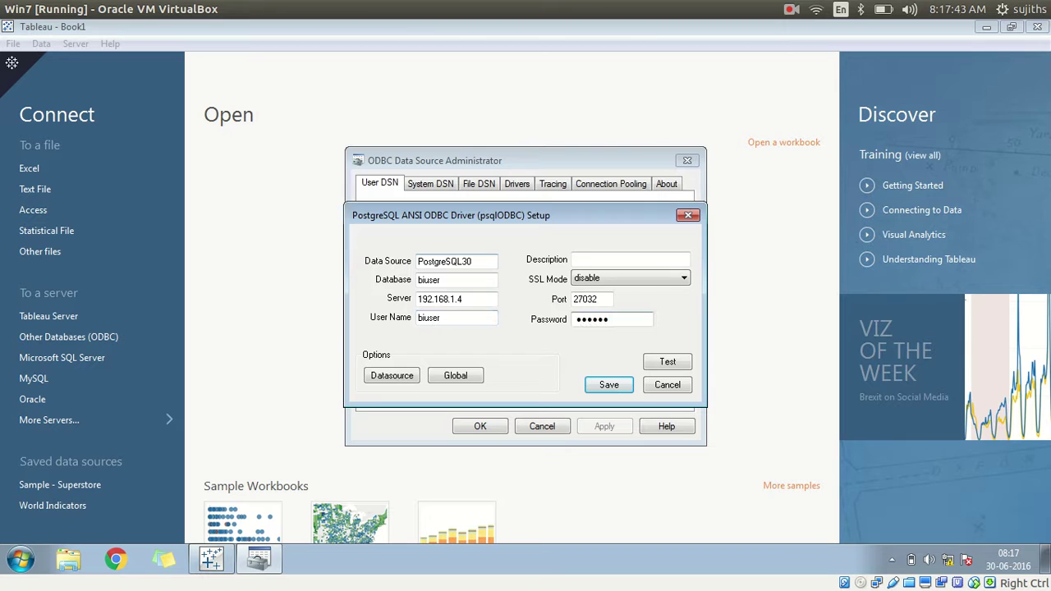
Test the connection successfully, save the PostgreSQL30 data source, and close the administrator.
left_click(672, 363)
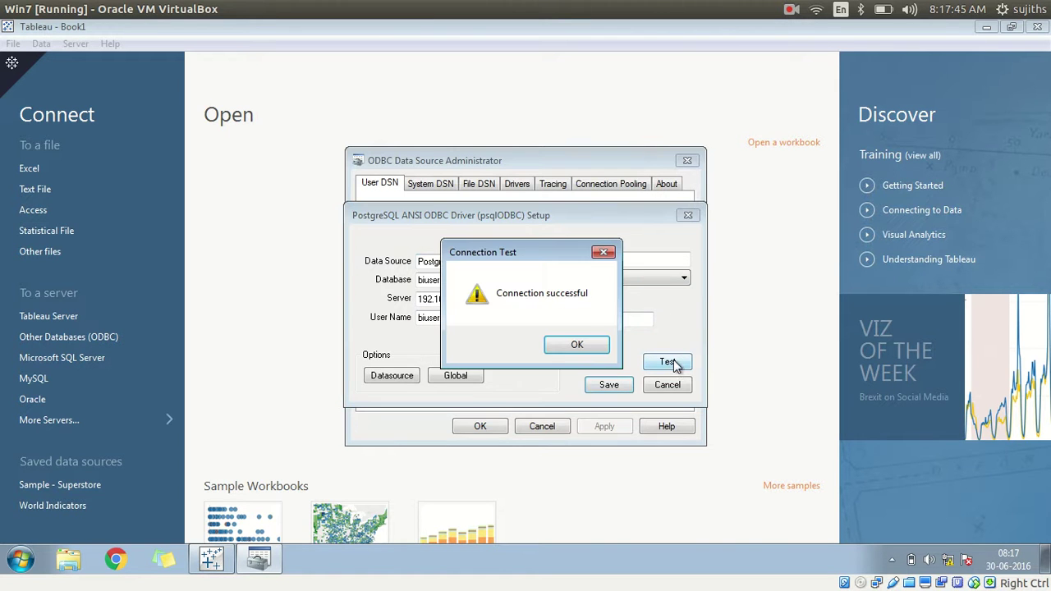
left_click(577, 347)
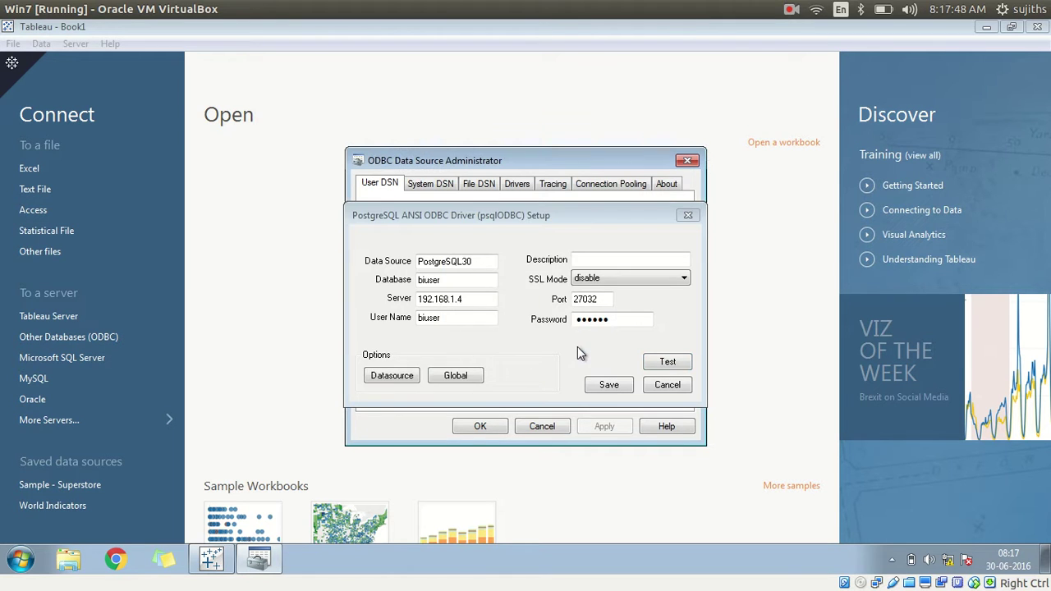
left_click(610, 383)
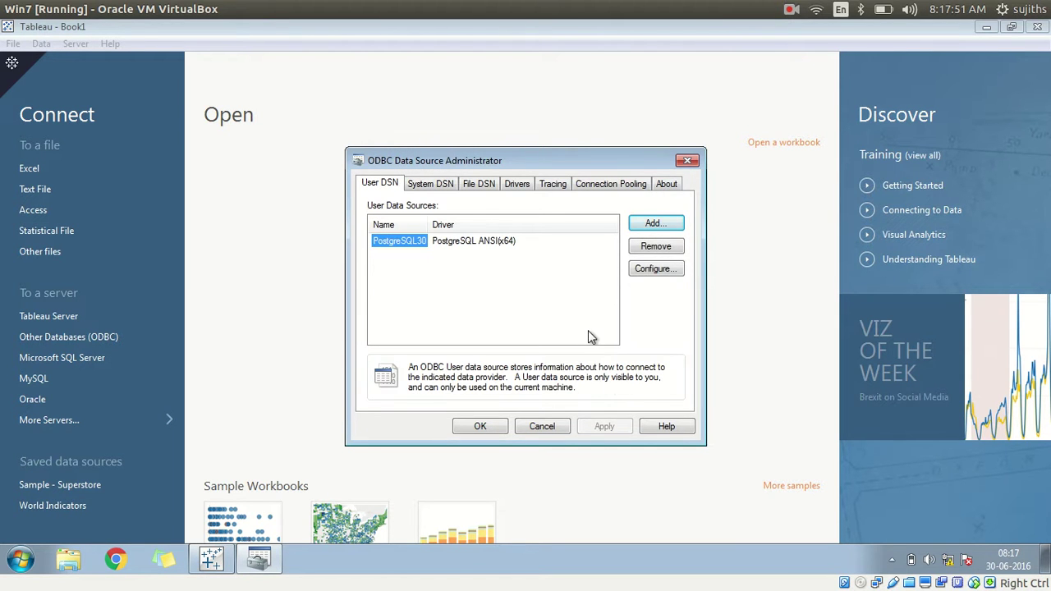
left_click(481, 426)
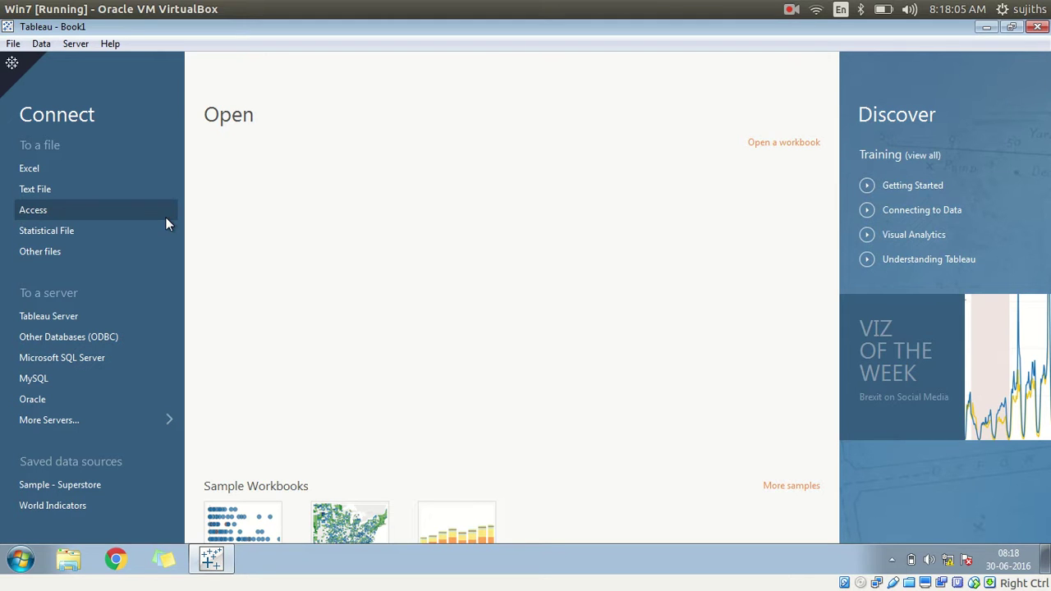
Create a new workbook, dismiss the activation prompt, and maximize the Book2 window.
left_click(14, 44)
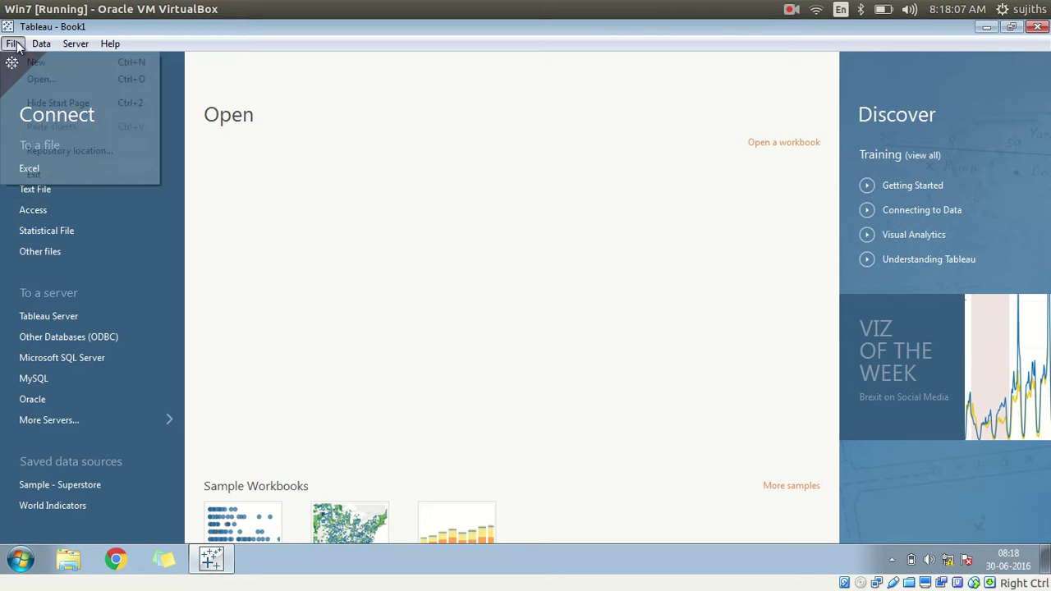
left_click(35, 62)
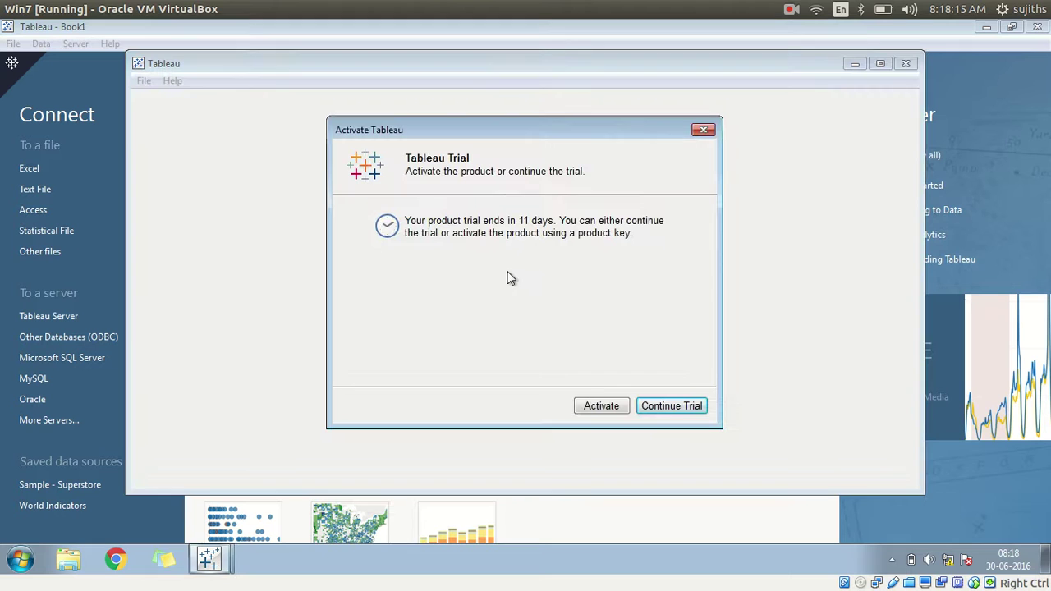
left_click(672, 407)
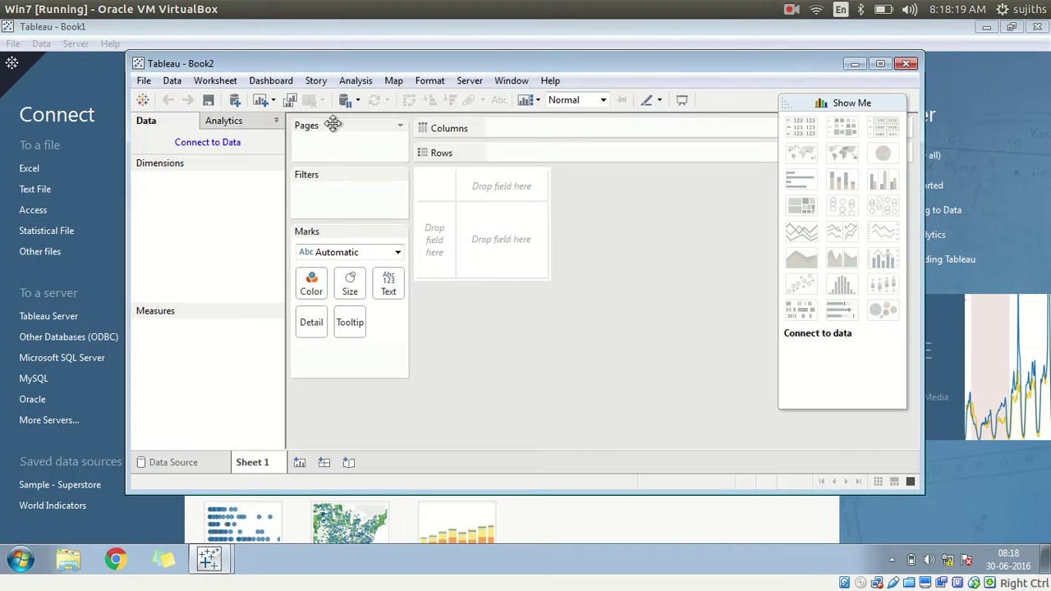
left_click(880, 63)
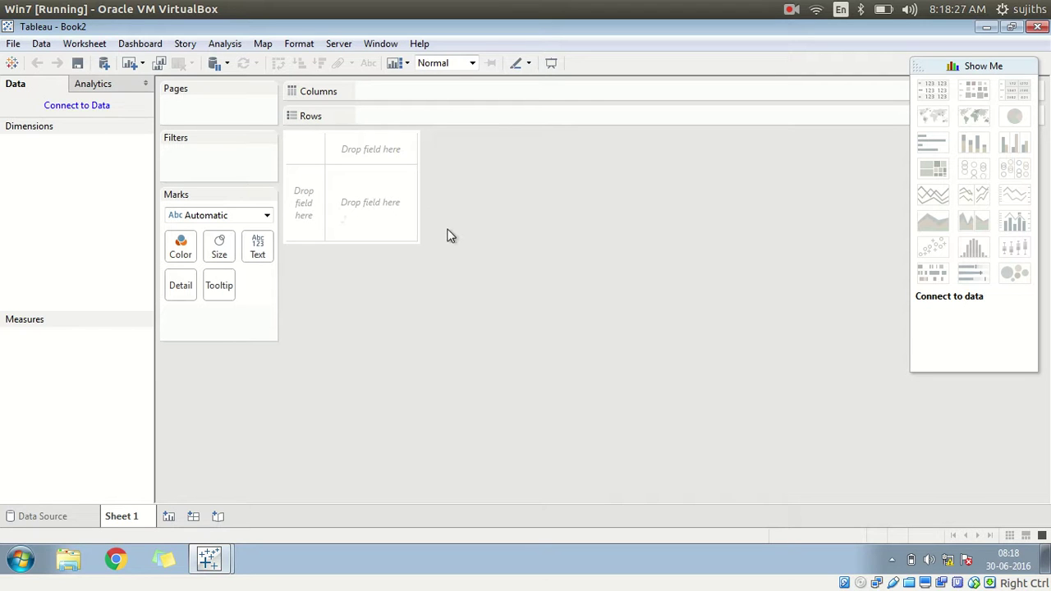
Show the data connection types and scroll the server list down to Other Databases (ODBC).
left_click(86, 111)
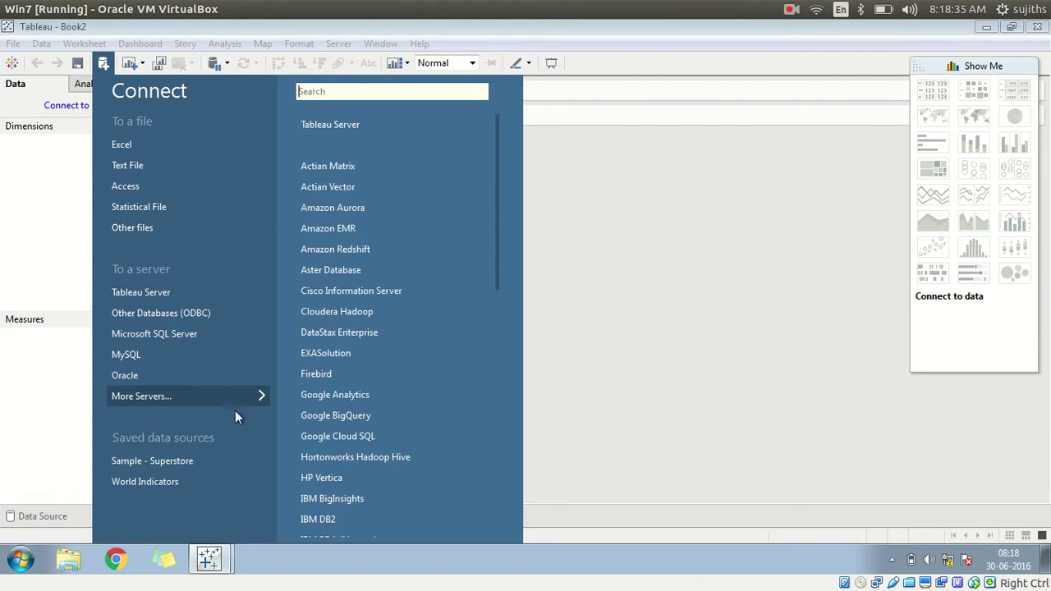
scroll(380, 179, "down", 2)
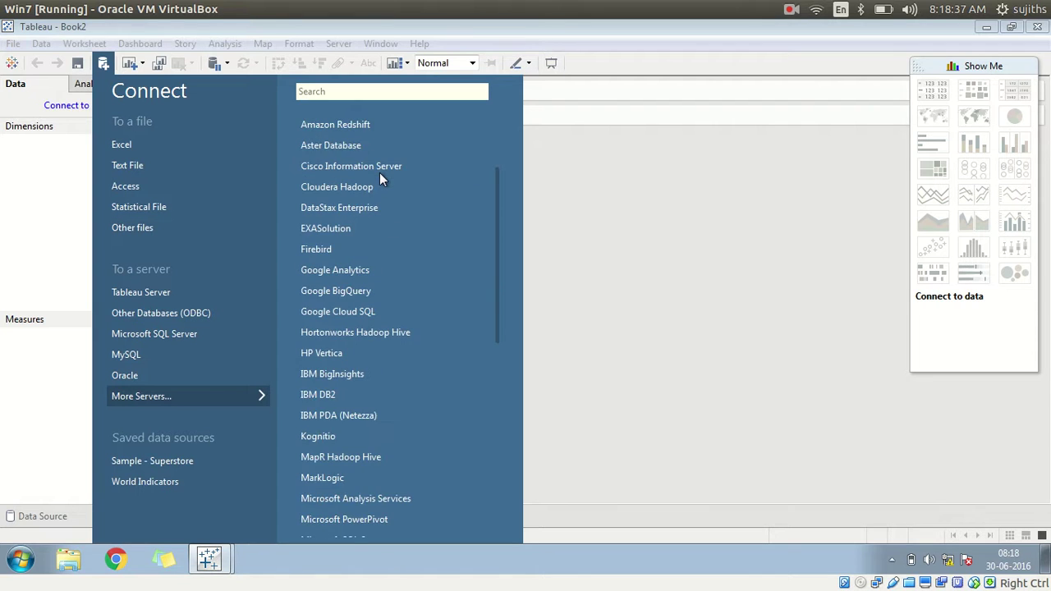
scroll(379, 173, "down", 4)
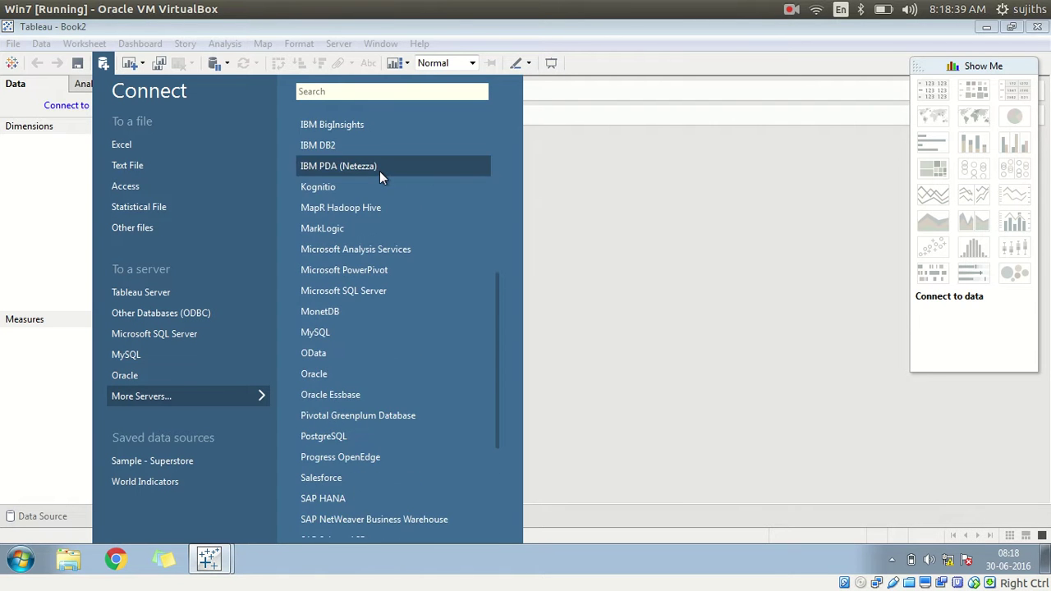
scroll(380, 173, "down", 4)
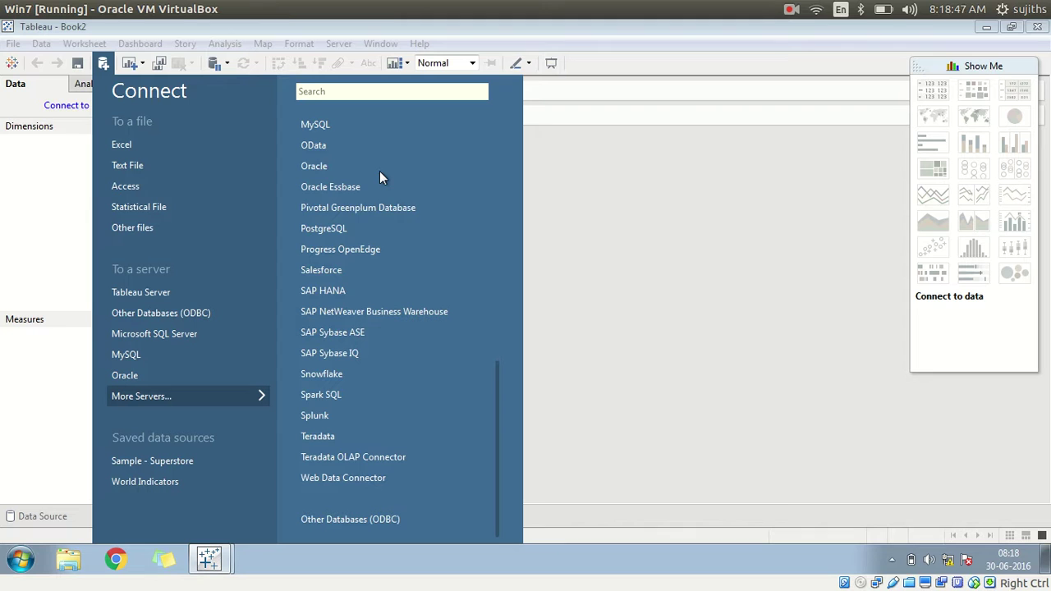
Connect via Other Databases (ODBC) with DSN PostgreSQL30 and confirm the connection settings.
left_click(361, 526)
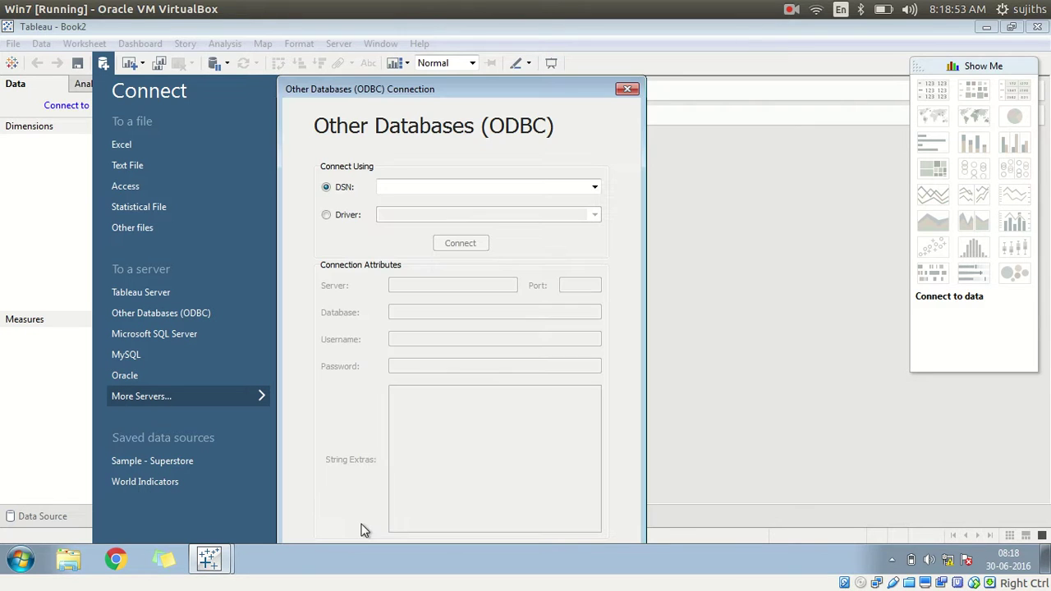
left_click(594, 187)
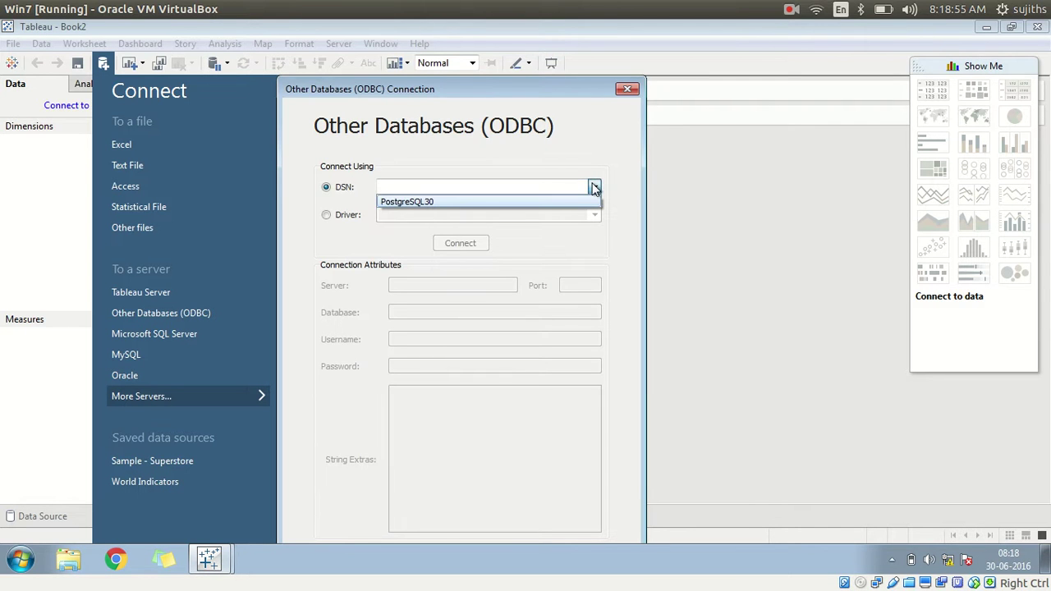
left_click(542, 202)
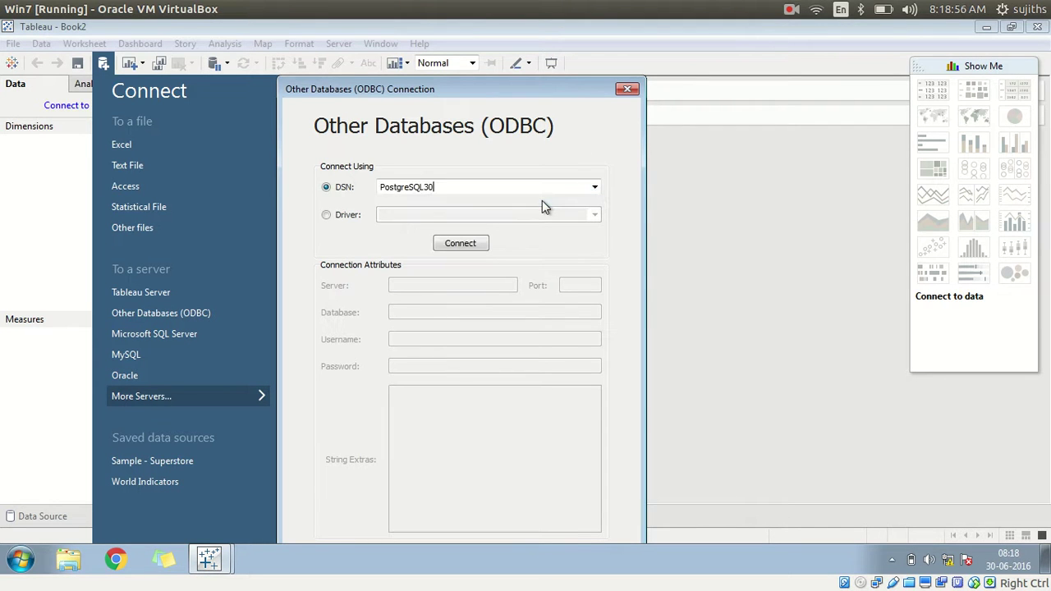
left_click(477, 249)
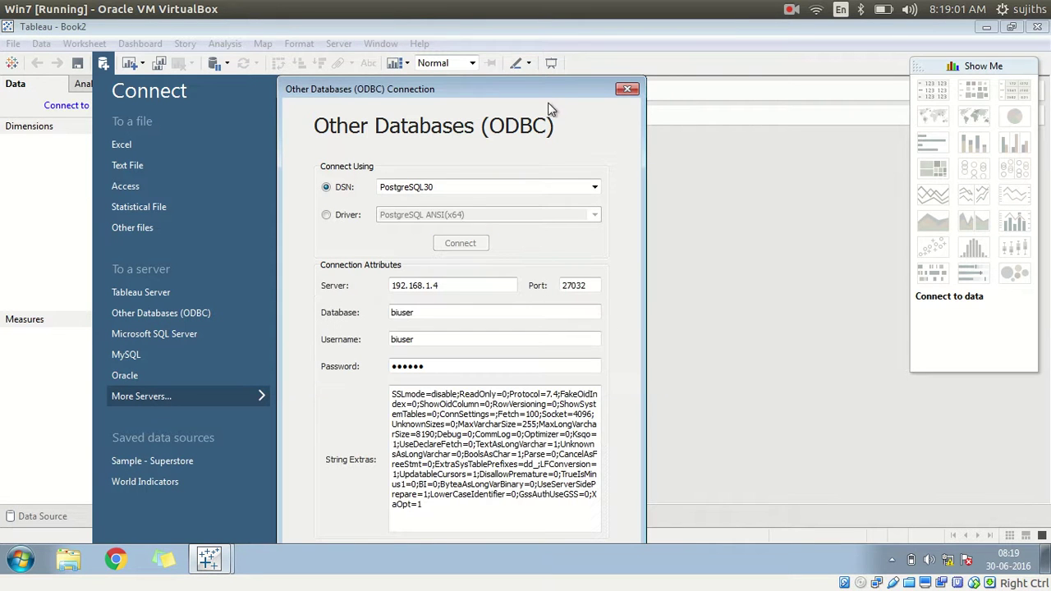
left_click_drag(542, 92, 549, 38)
left_click(415, 314)
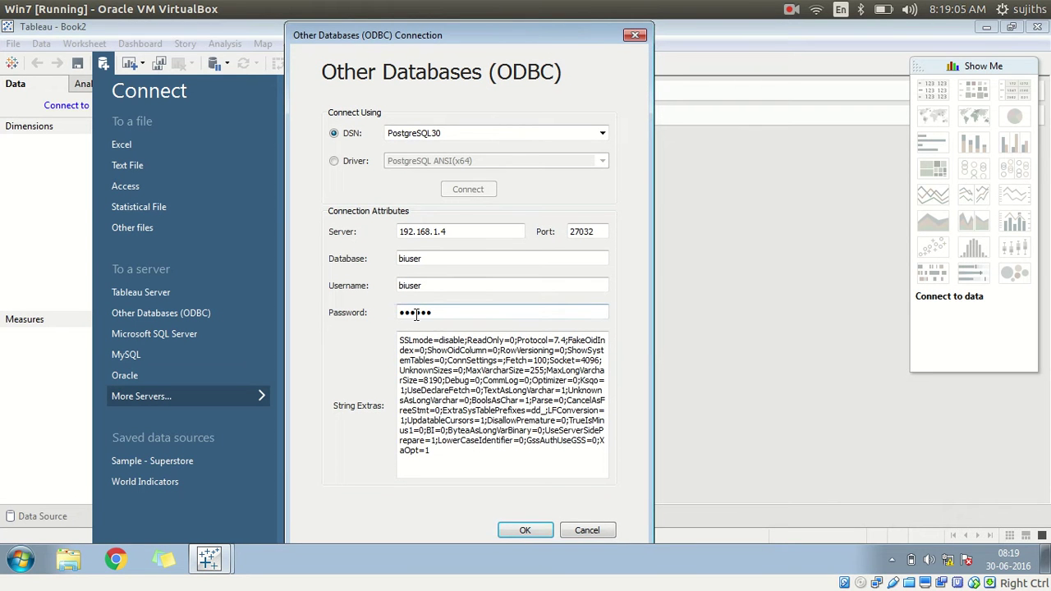
left_click(527, 531)
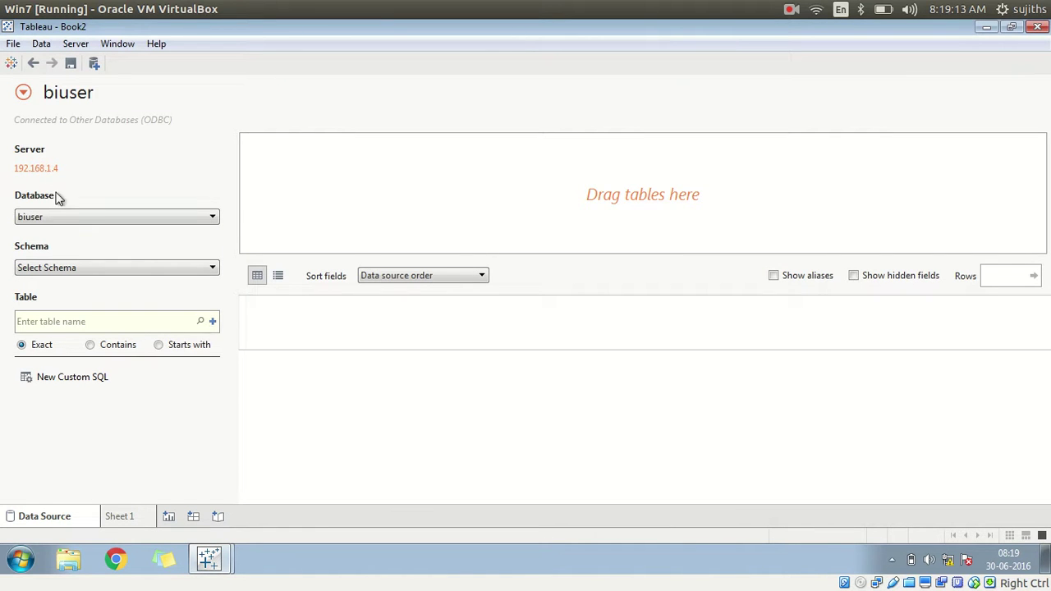
List the biuser database tables and drag t1 onto the data source canvas.
left_click(203, 323)
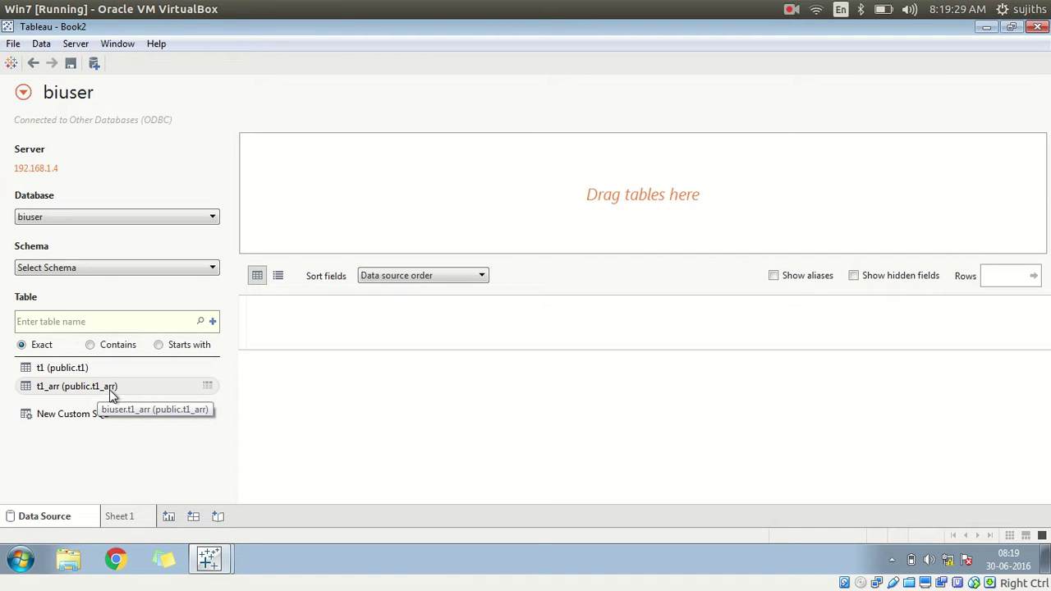
left_click_drag(104, 372, 393, 163)
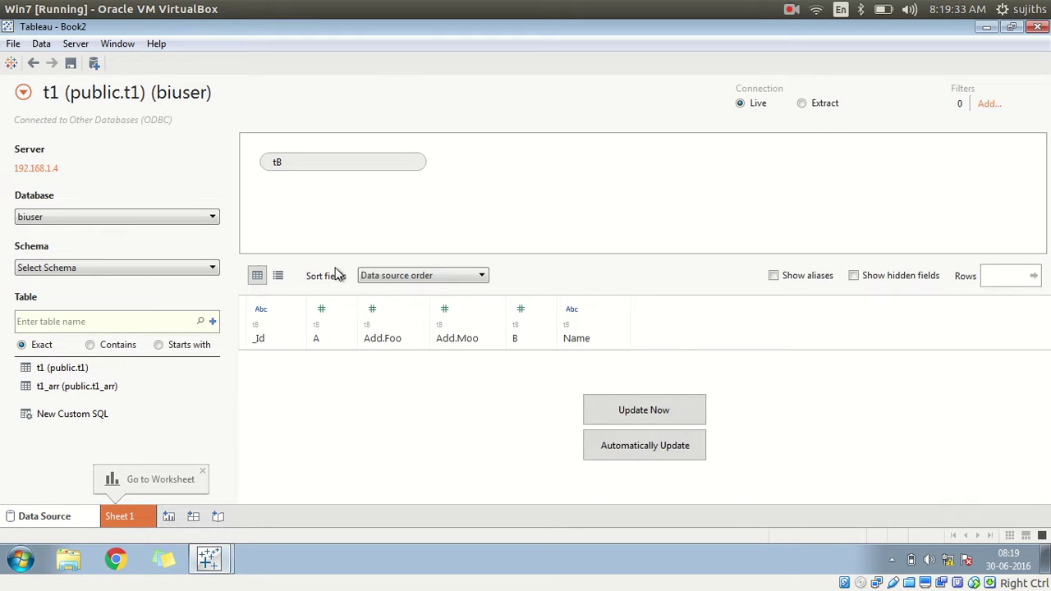
Load t1's rows into the preview, widen the _Id column, and select the last row's ID.
left_click(624, 455)
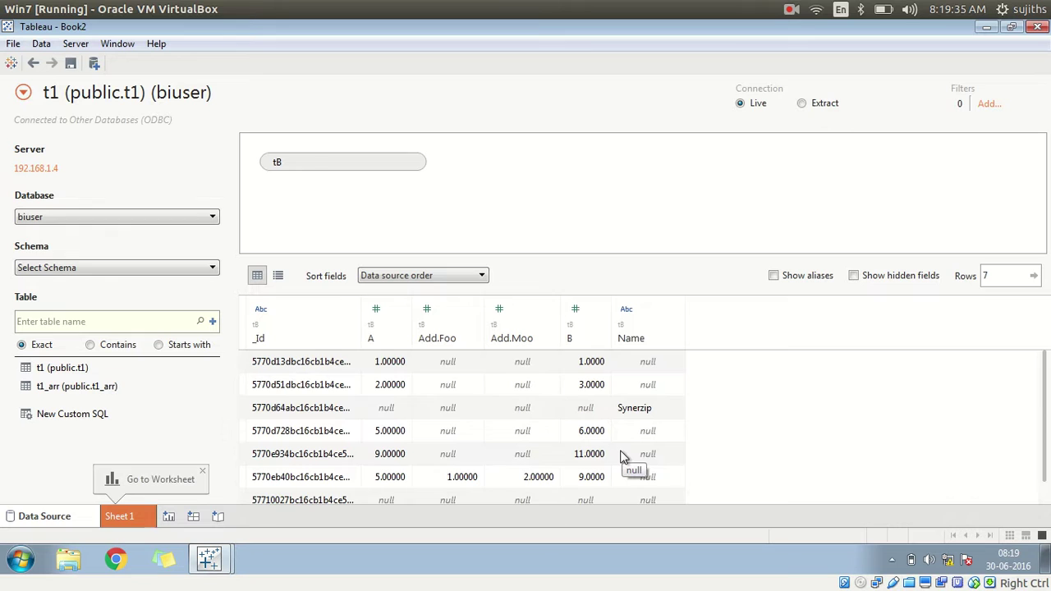
scroll(624, 458, "down", 1)
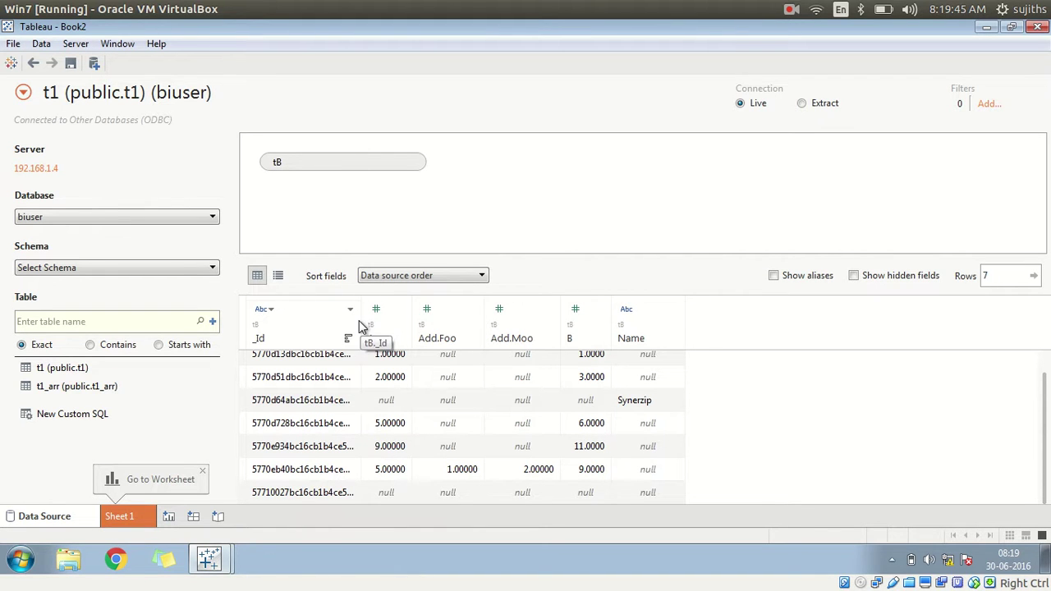
left_click_drag(361, 321, 422, 328)
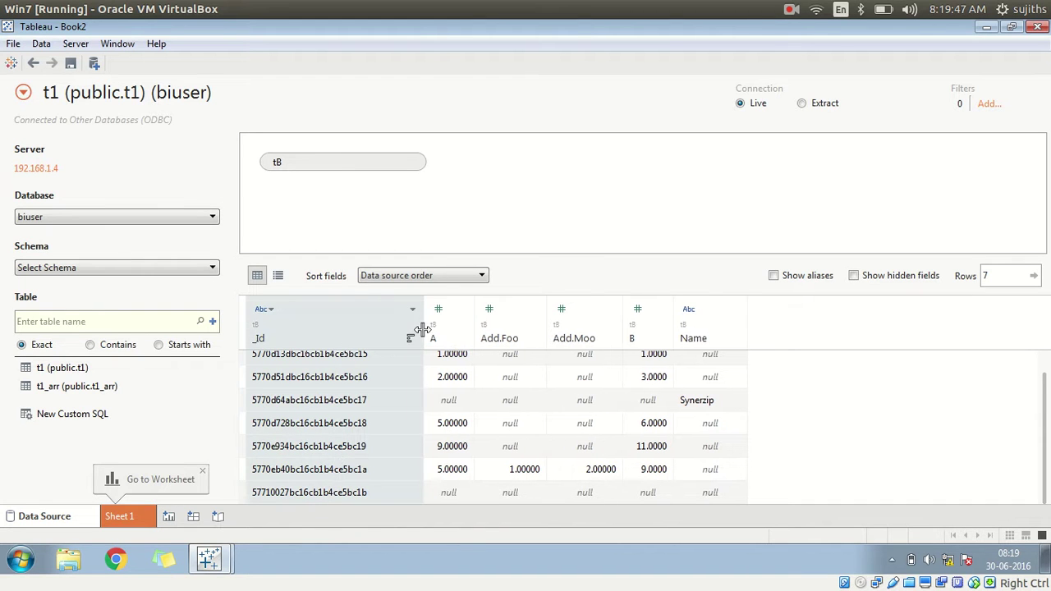
left_click(343, 494)
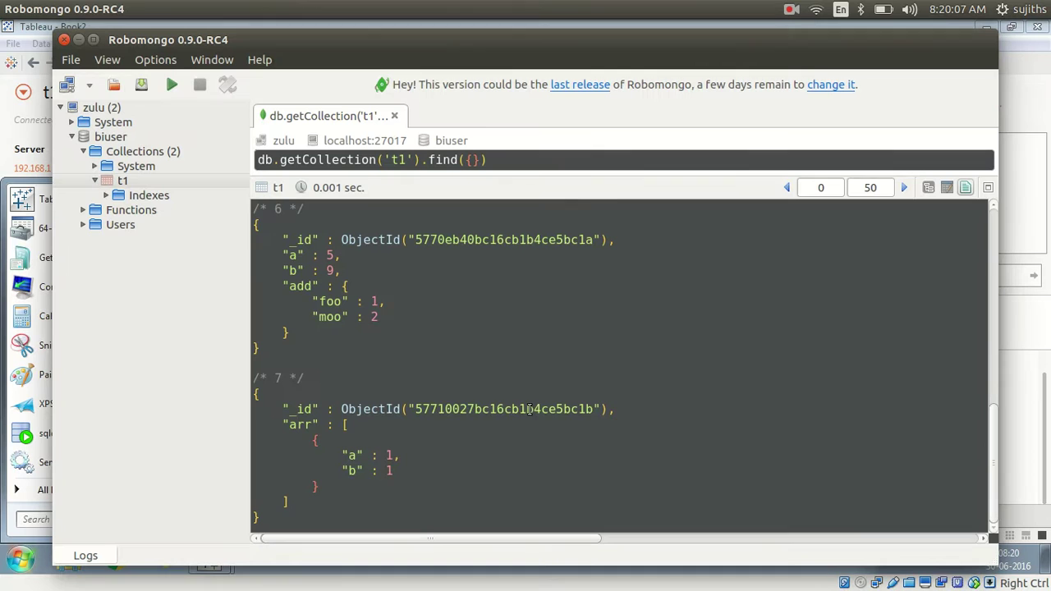
In Robomongo, select the last document's ObjectId and inspect its arr array contents.
double_click(534, 409)
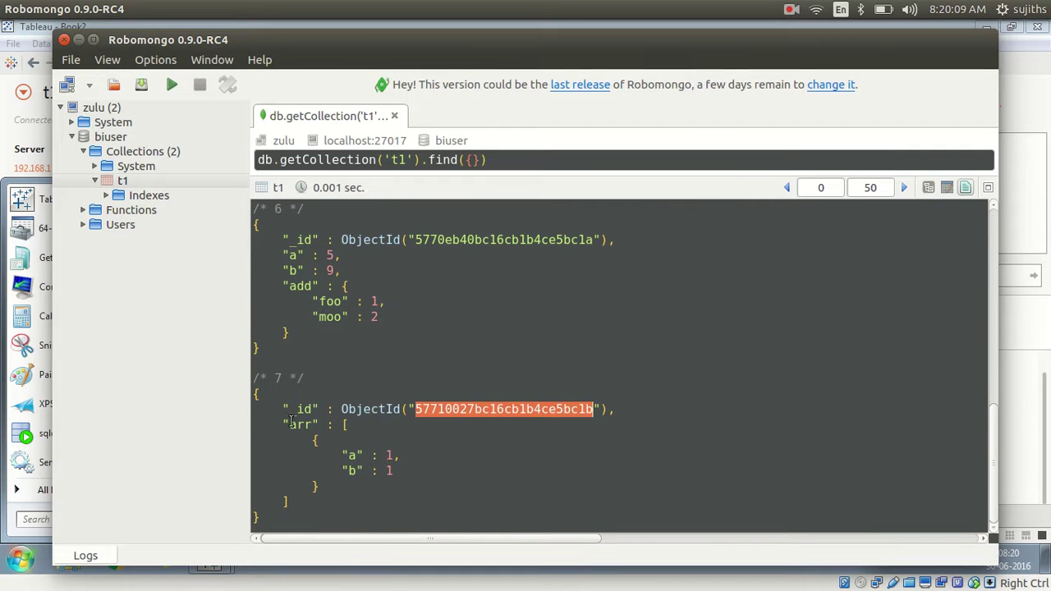
left_click_drag(283, 425, 310, 509)
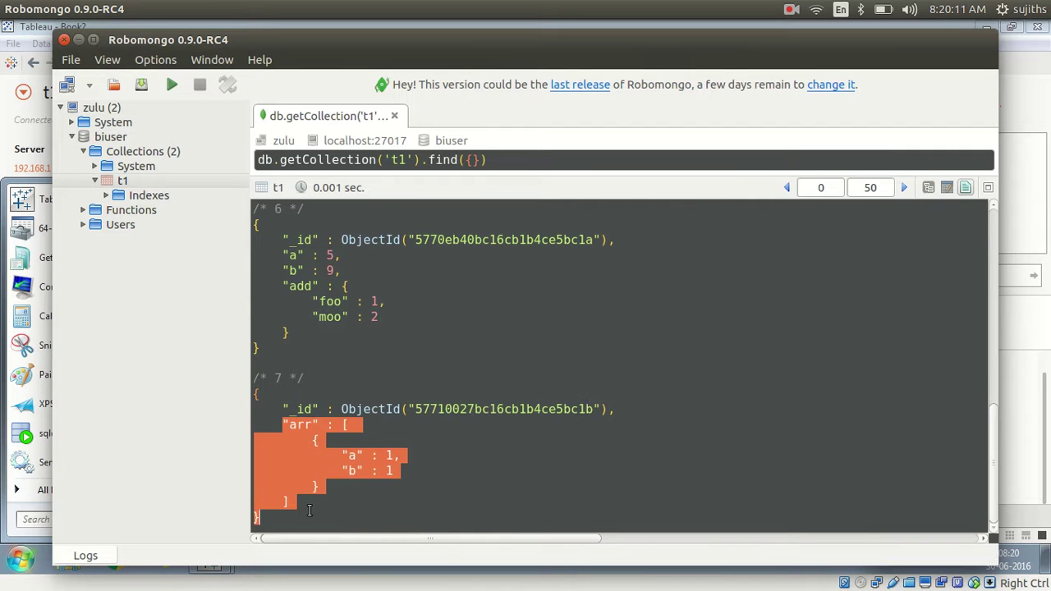
left_click(335, 511)
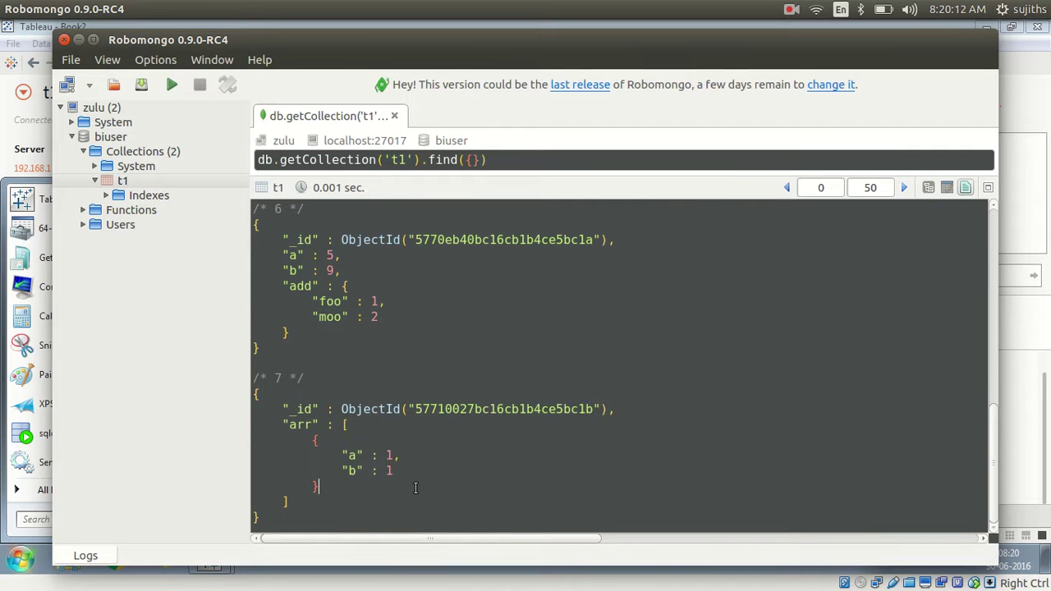
left_click(616, 414)
Return to Tableau and drag t1_arr onto the canvas to inner-join it with t1.
key("alt+Tab")
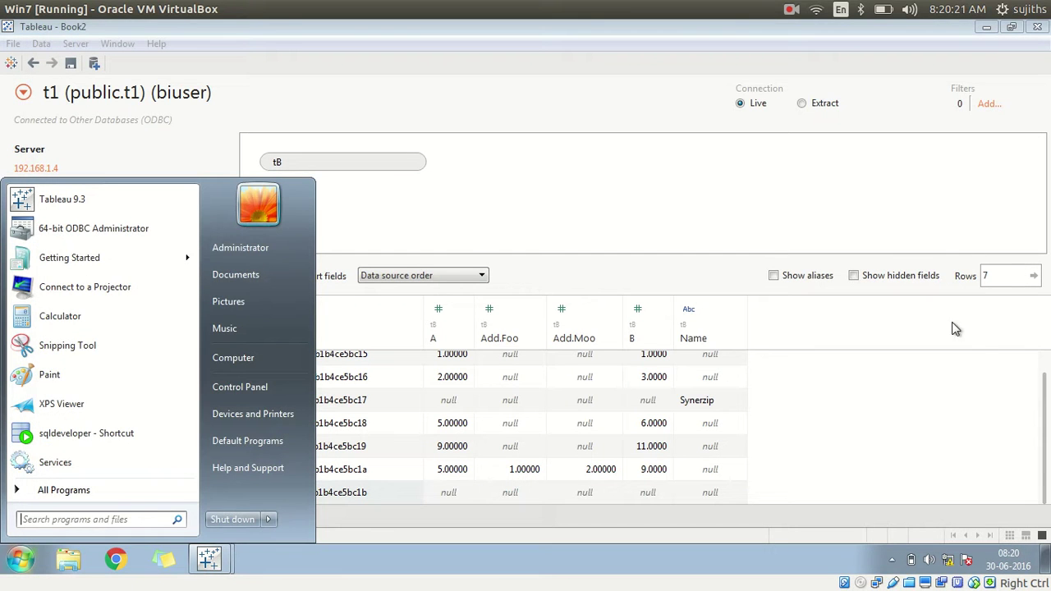
left_click(956, 327)
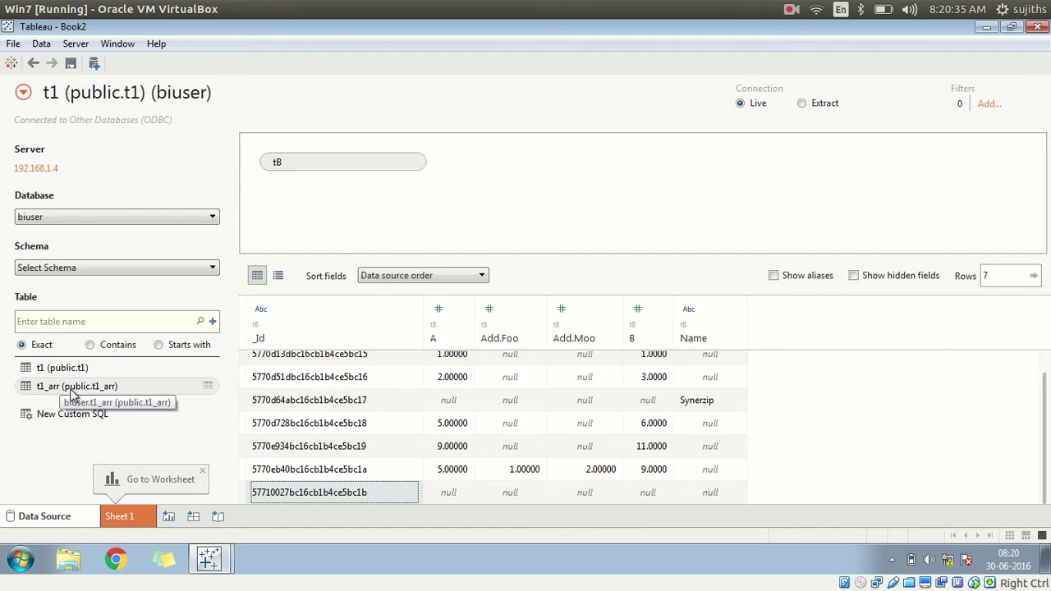
left_click_drag(73, 394, 509, 213)
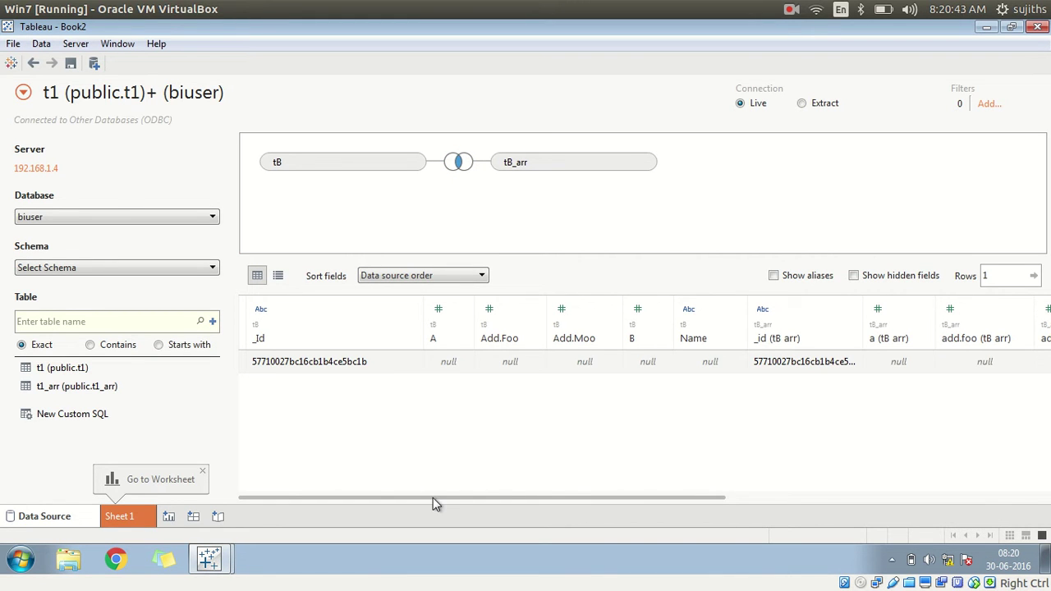
Scroll the joined preview right and widen the _id (tB arr) column to show the full ID.
left_click_drag(433, 498, 547, 488)
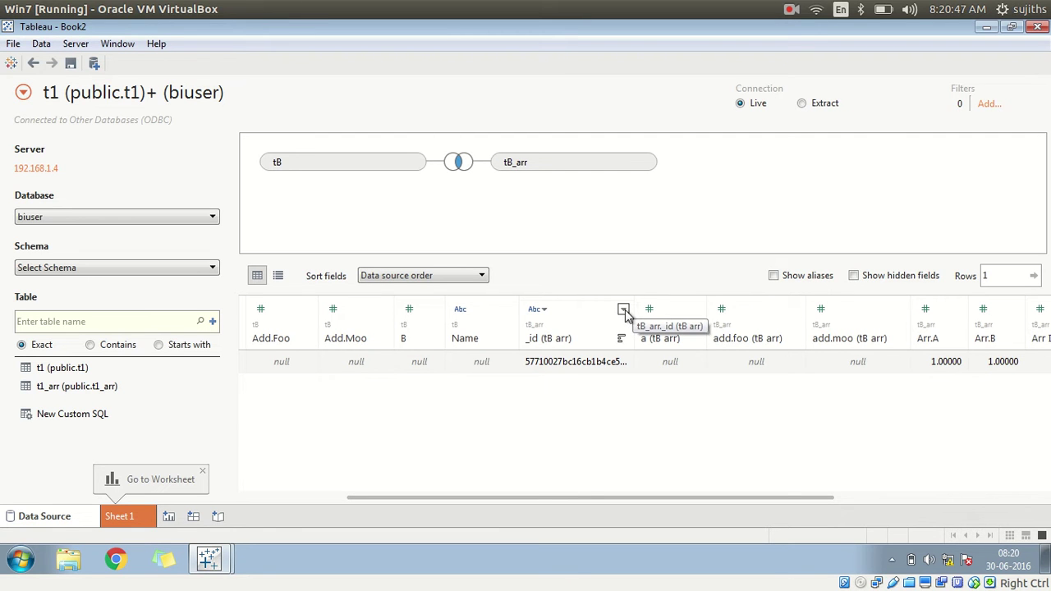
left_click_drag(632, 308, 673, 307)
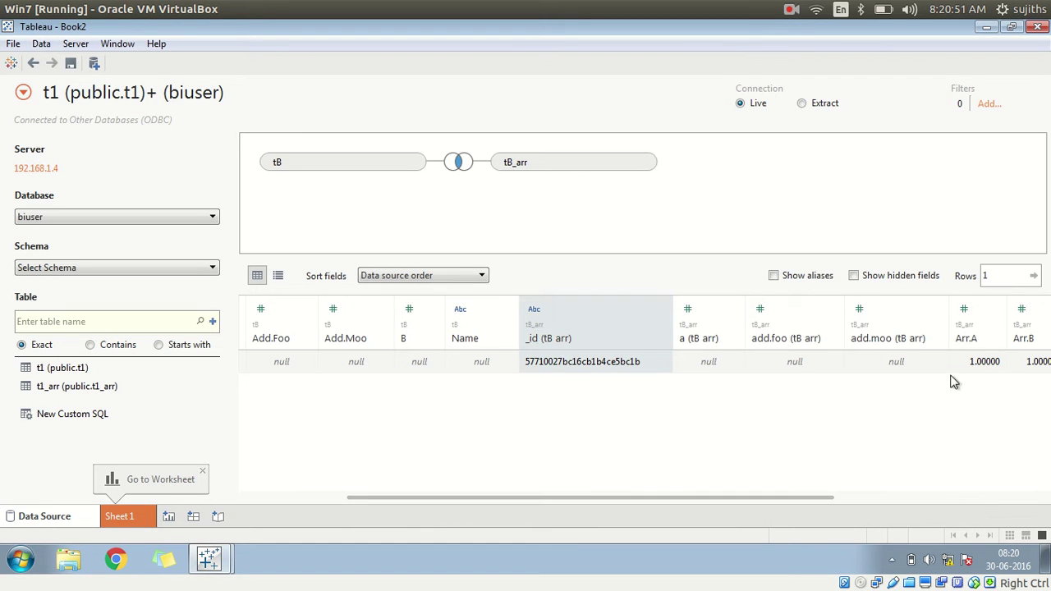